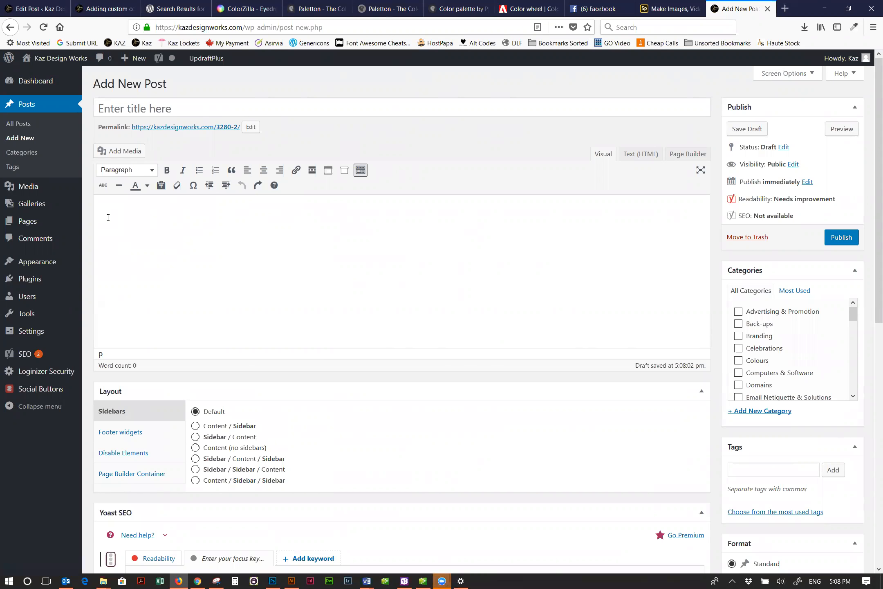
# - Fill the new post with the sample content of Headings 1 to 6, Lorem ipsum text, lists and quotes, without blank space above Heading 1
pyautogui.write('Heading 1 Heading 2 Heading 3 Heading 4 Heading 5 Heading 6 Lorem ipsum dolor sit amet, consectetur adipiscing elit. Duis faucibus metus sit amet consectetur vulputate. Morbi eu consequat erat, porttitor tincidunt nisl. Curabitur nulla ante, accumsan quis tristique at, efficitur eget neque. Nulla facilisi. Etiam varius commodo nulla, at eleifend lacus semper sit amet. Praesent aliquet nisi lorem, in euismod magna malesuada ut. Maecenas et viverra libero. Lorem ipsum dolor sit amet, consectetur adipiscing elit. Nam tempor orci at diam pharetra laoreet. Donec mattis velit at dolor fermentum, non maximus turpis laoreet. Ut vel ex et nisl ornare consectetur sed quis diam. Cras hendrerit metus nec dui lacinia, vel ultrices nibh lobortis. Sed sed tellus nec elit viverra semper quis semper tellus. Fusce porta est sed egestas gravida.')
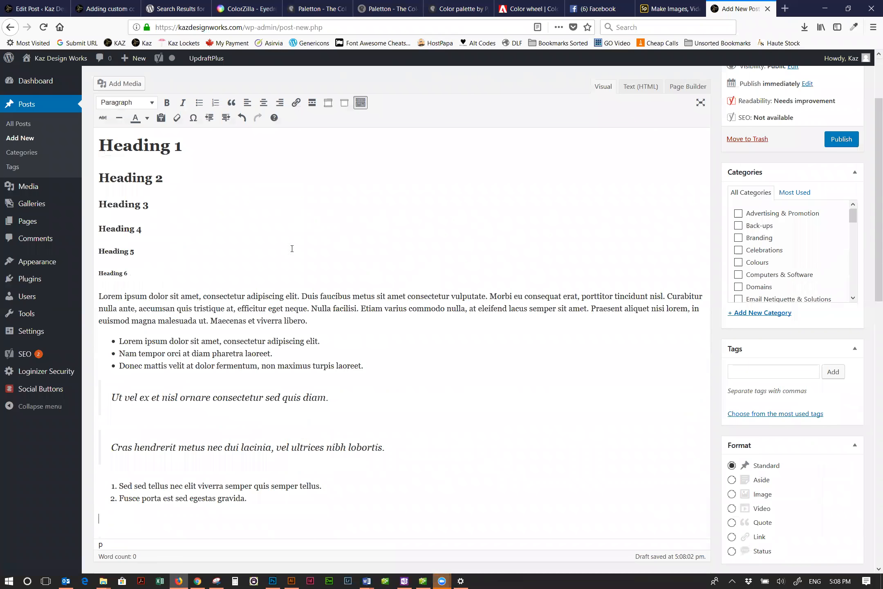
pyautogui.scroll(2, 870, 225)
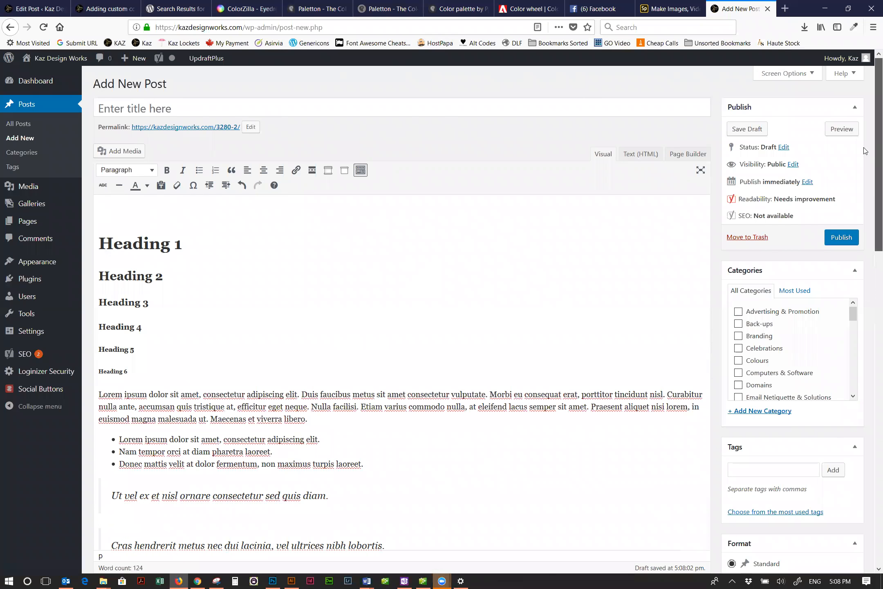
pyautogui.click(100, 242)
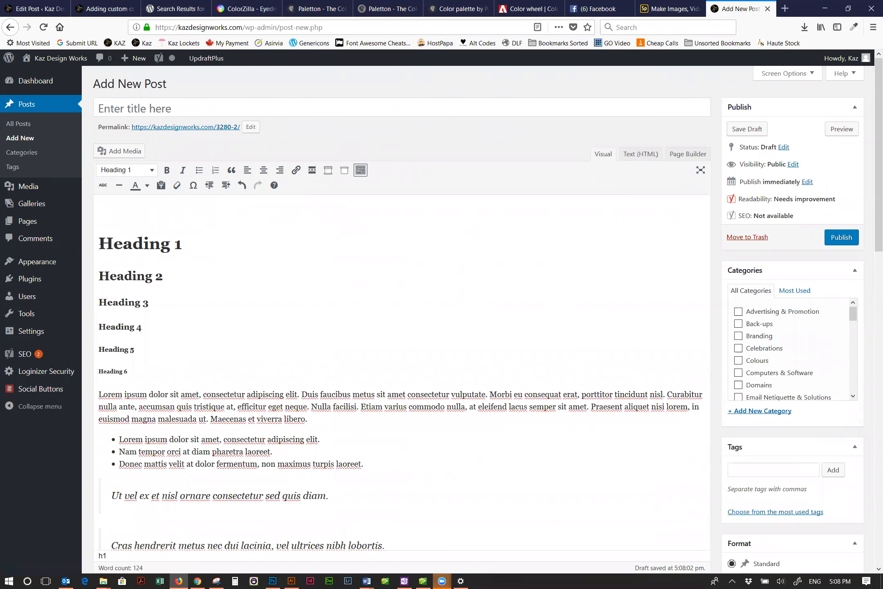
pyautogui.press('BackSpace')
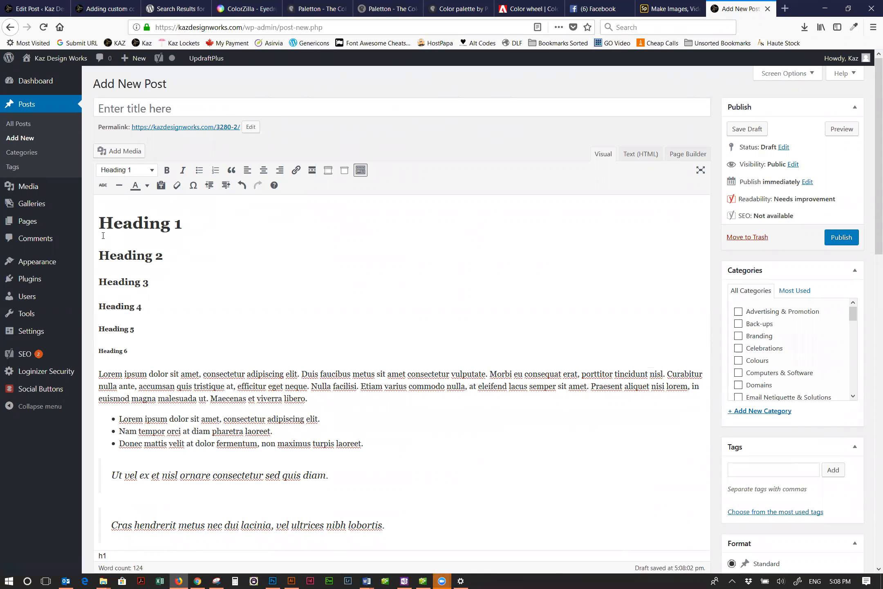
# - Examine the WordPress.org plugin search results for "color palette" and return to the new post
pyautogui.click(162, 12)
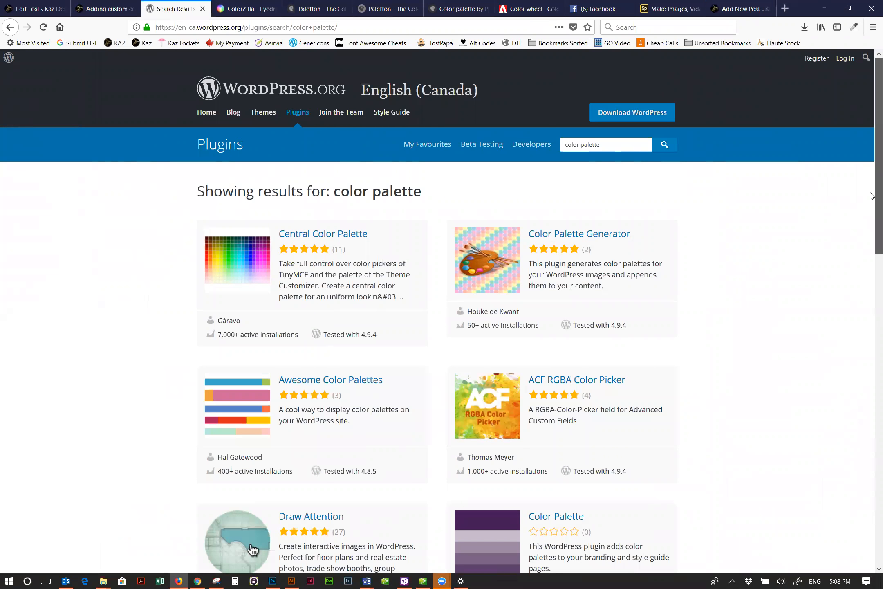
pyautogui.scroll(-1, 872, 203)
pyautogui.scroll(-8, 872, 302)
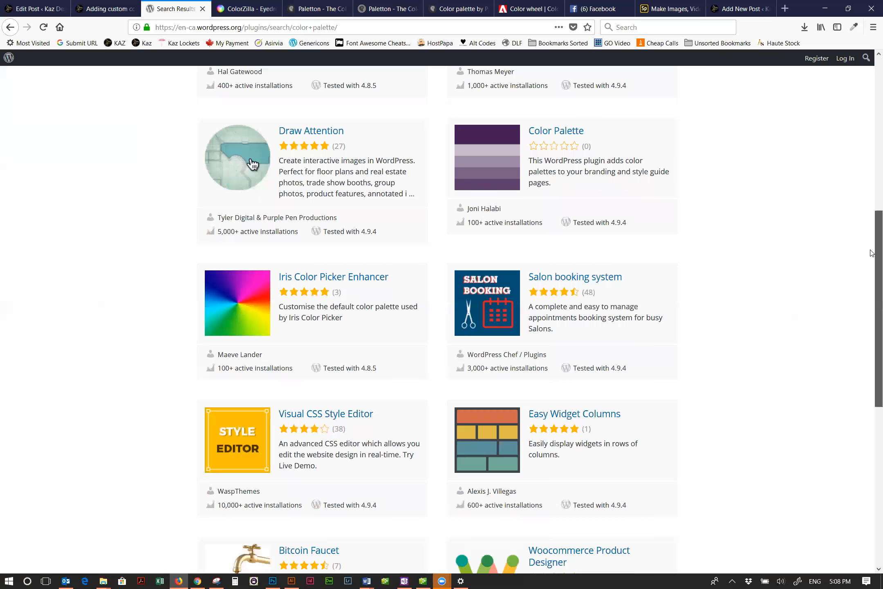
pyautogui.scroll(9, 869, 206)
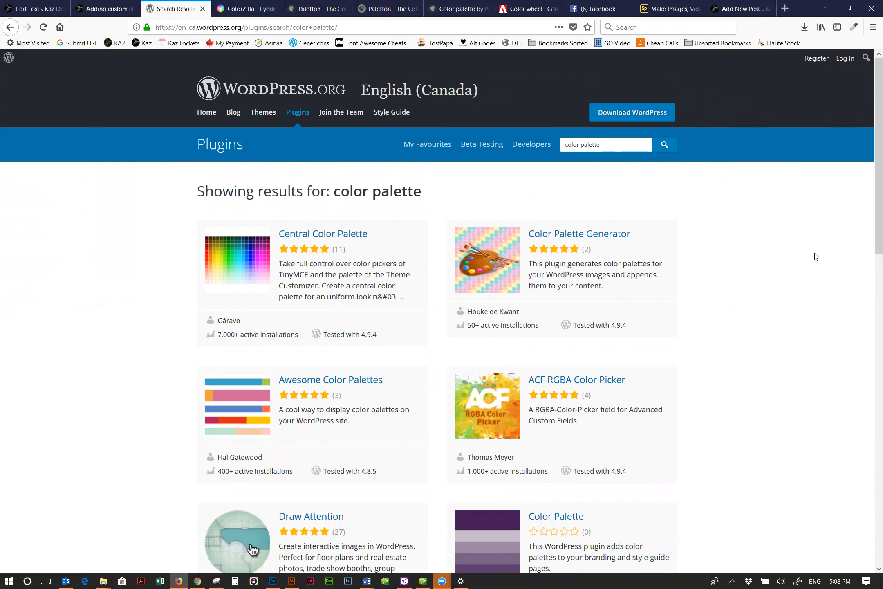
pyautogui.click(36, 10)
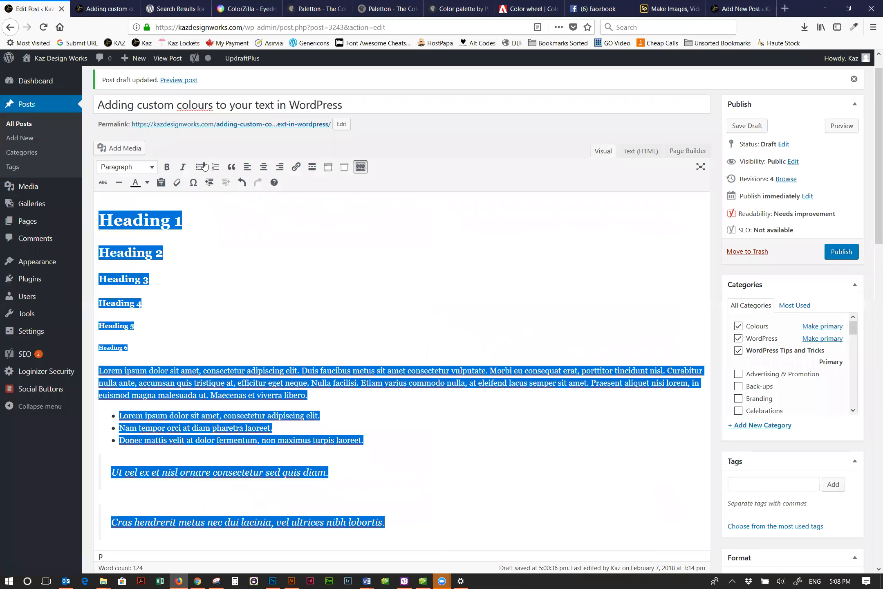
pyautogui.click(743, 10)
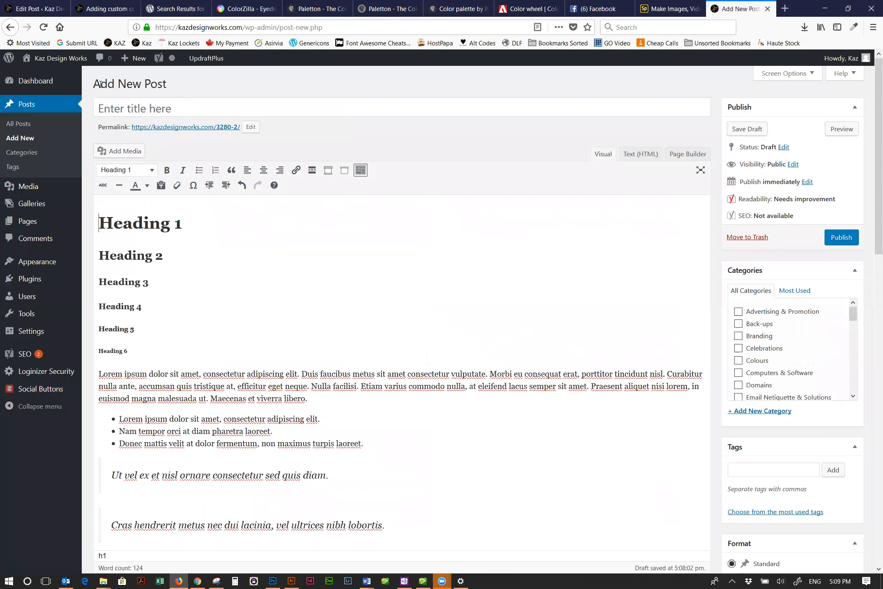
# - Open the site's Additional CSS from the post preview and highlight the hex colour in the .entry-title rule
pyautogui.click(104, 7)
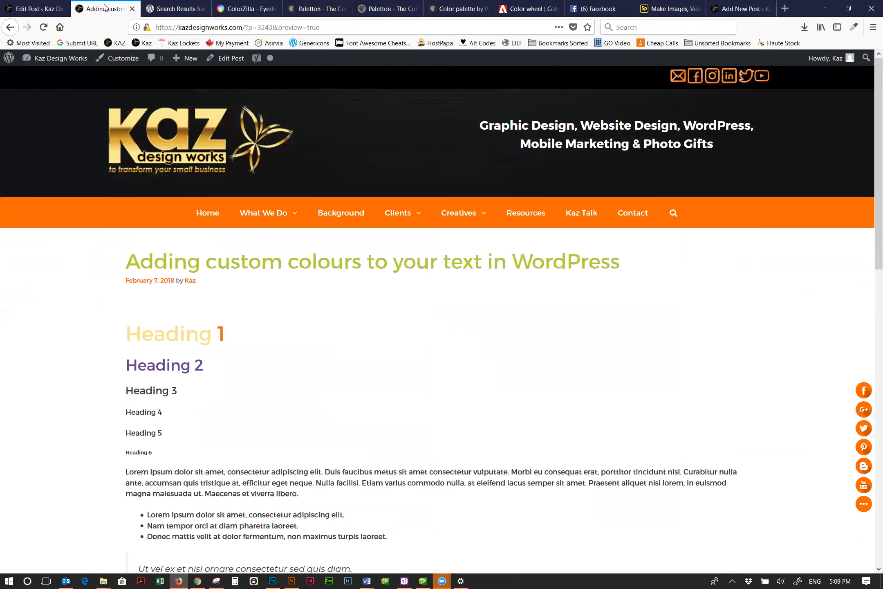
pyautogui.click(123, 59)
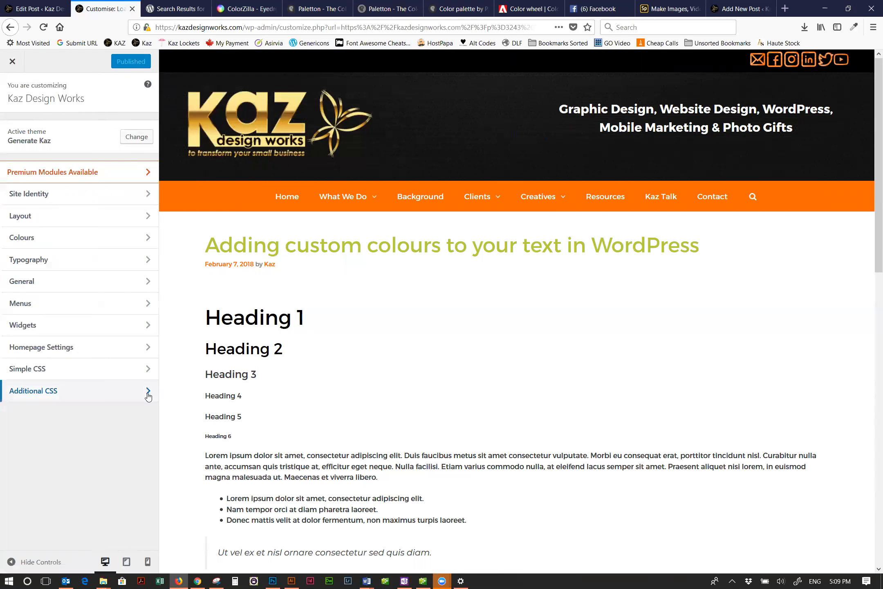
pyautogui.click(148, 392)
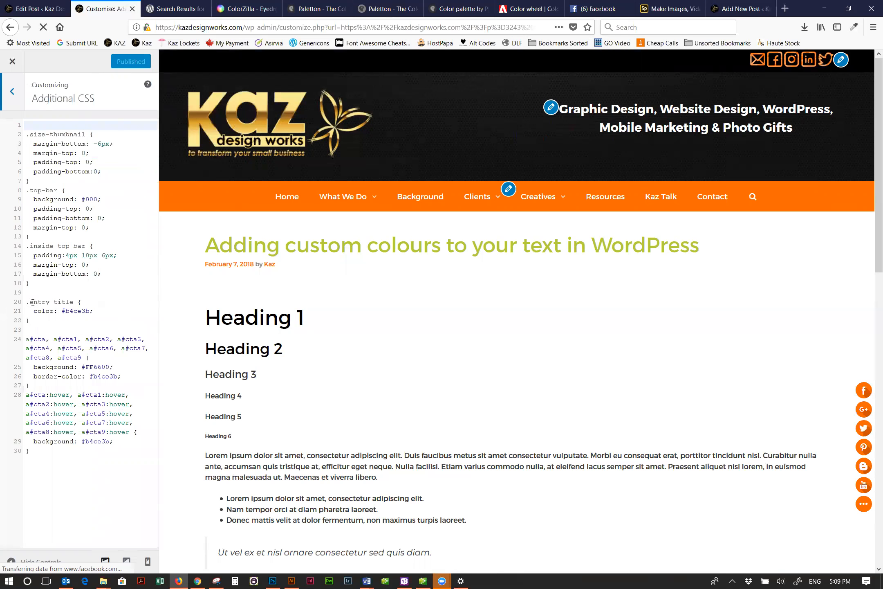
pyautogui.doubleClick(70, 311)
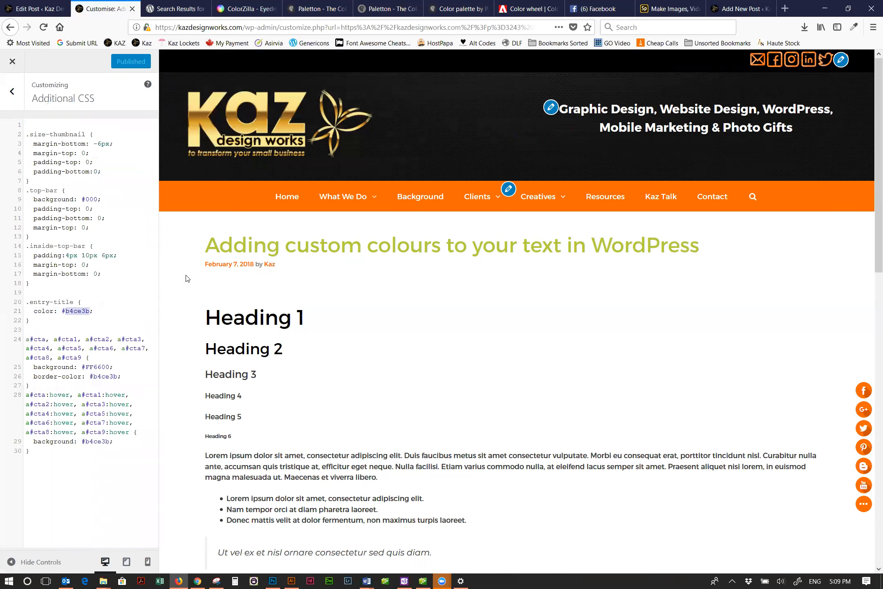
# - Close the customizer and return to the preview of the custom colours post
pyautogui.click(12, 64)
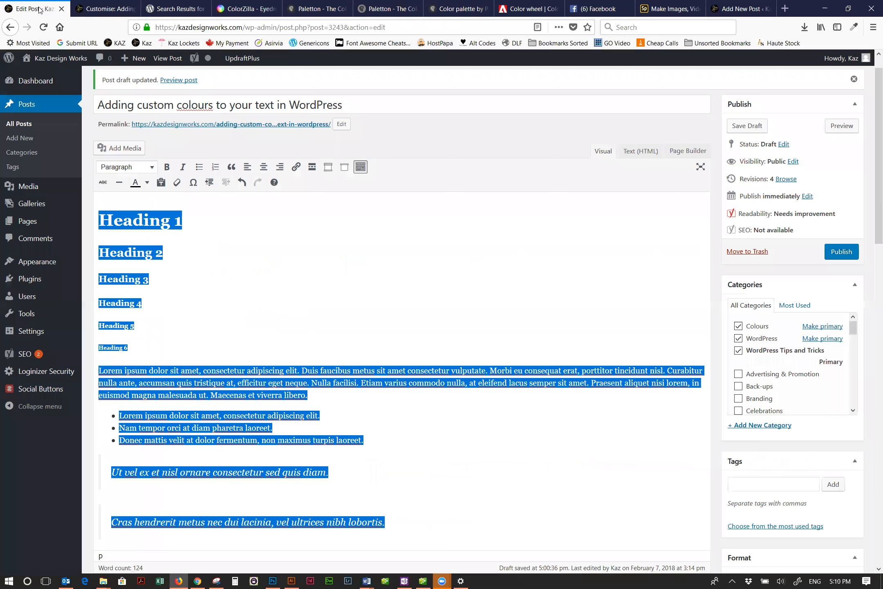
pyautogui.click(730, 11)
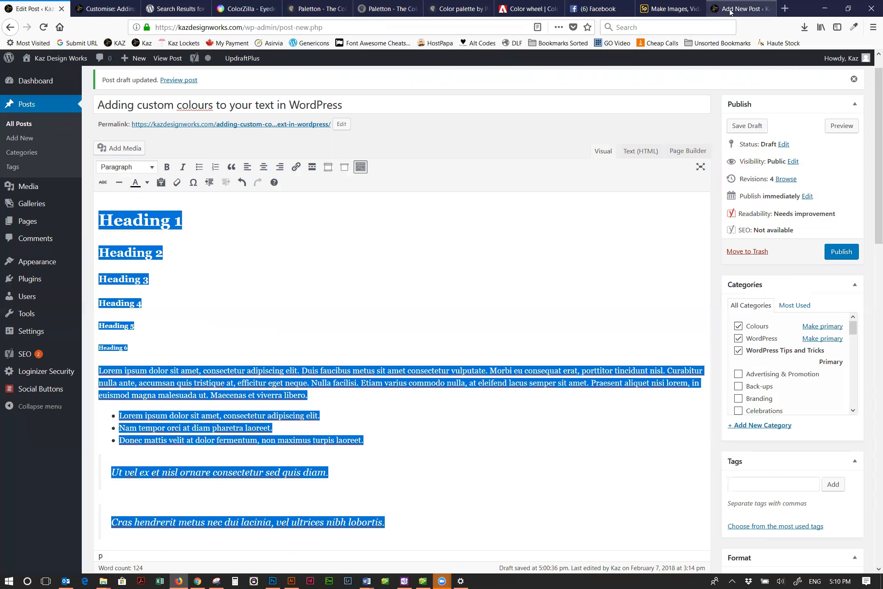
pyautogui.click(280, 233)
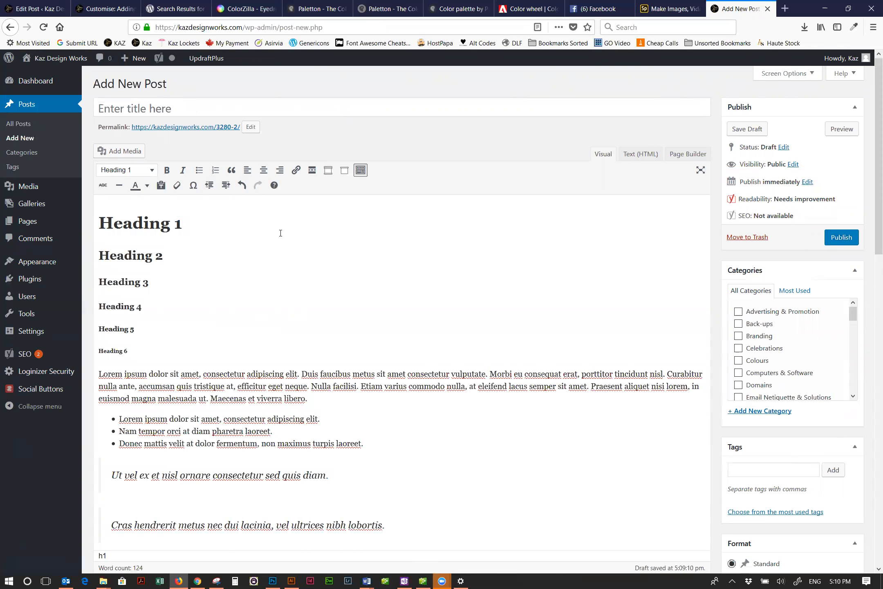
pyautogui.click(104, 9)
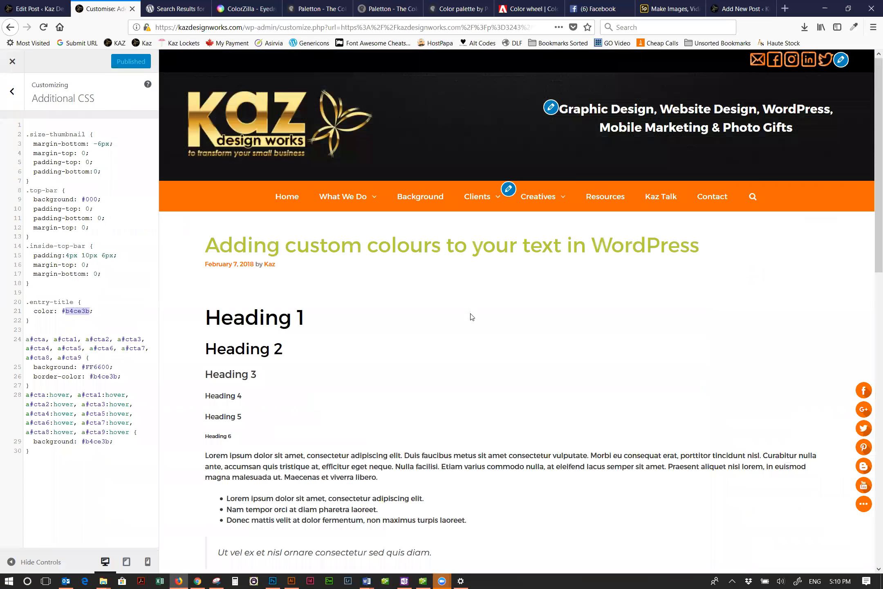
pyautogui.click(13, 62)
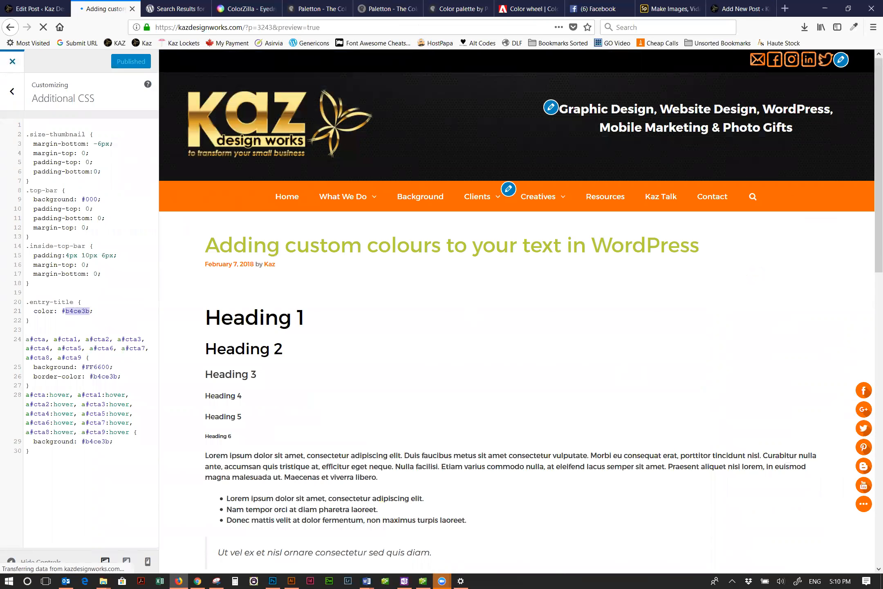
pyautogui.hotkey('alt', 'Tab')
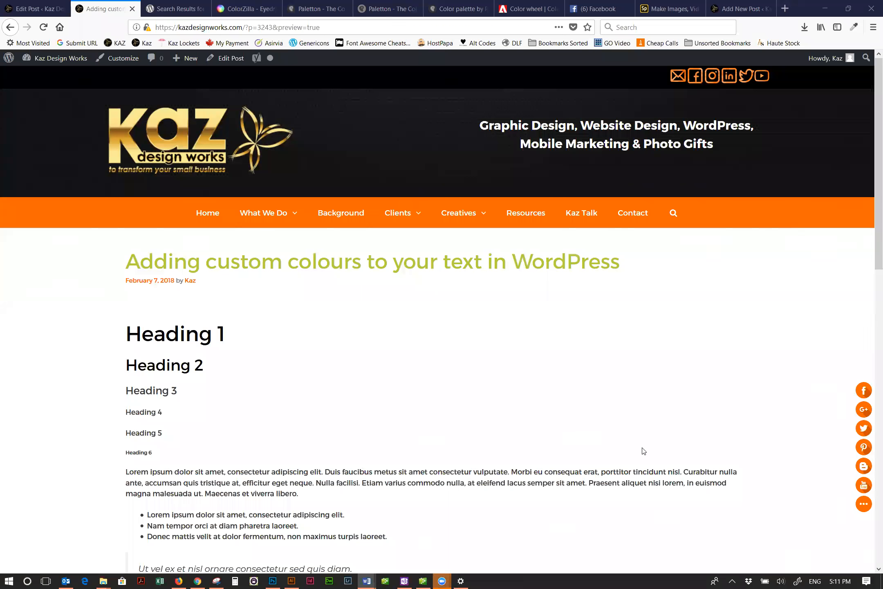
# - Inspect the post title element in the preview and copy the colour value from its active .entry-title rule
pyautogui.tripleClick(564, 261)
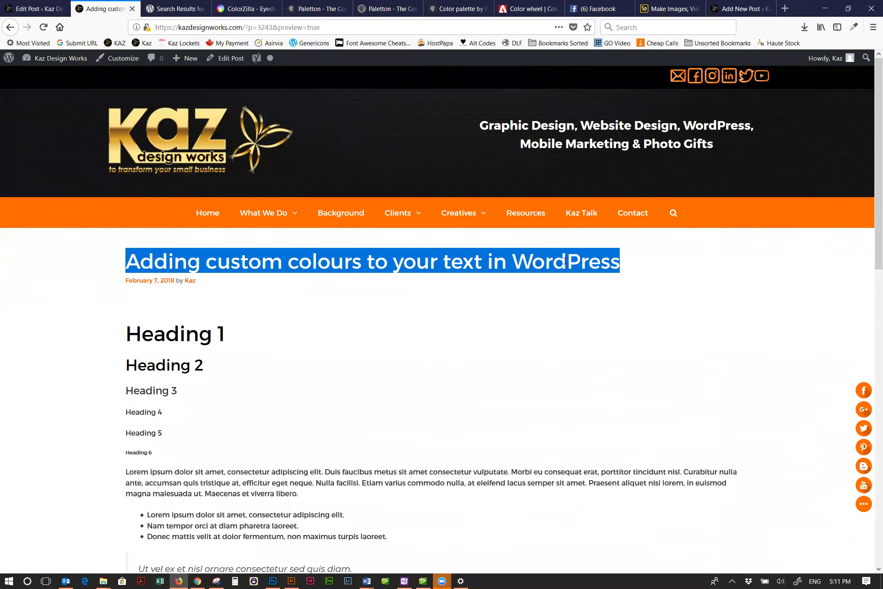
pyautogui.rightClick(565, 261)
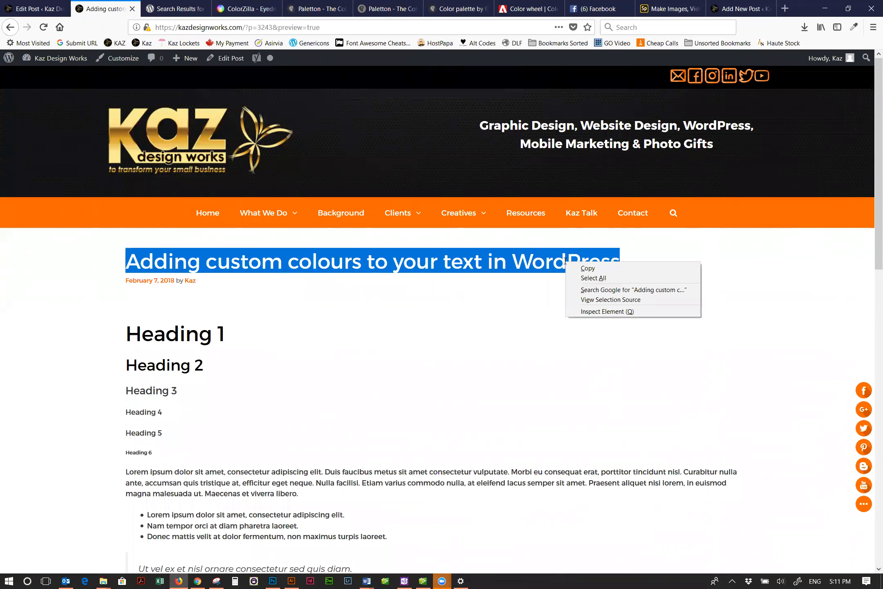
pyautogui.click(586, 312)
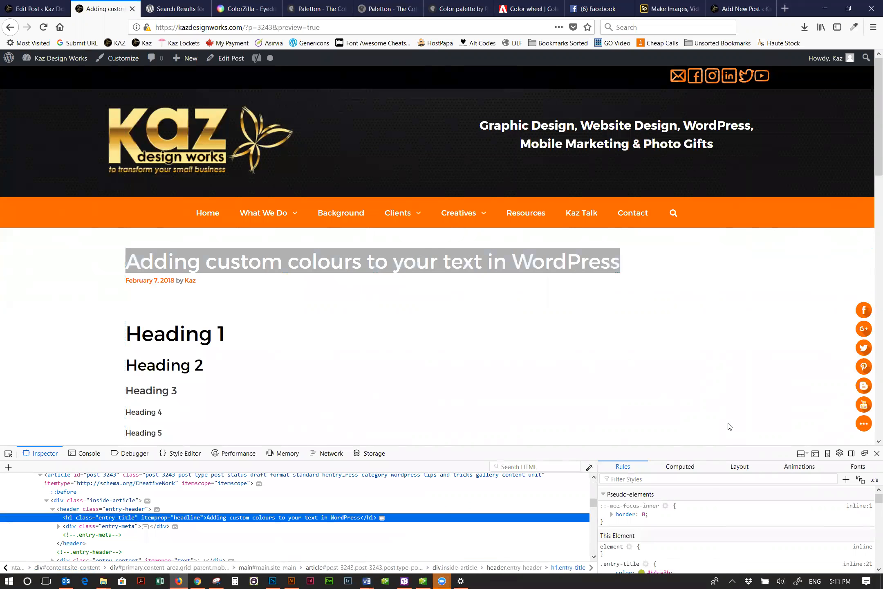
pyautogui.scroll(-1, 871, 571)
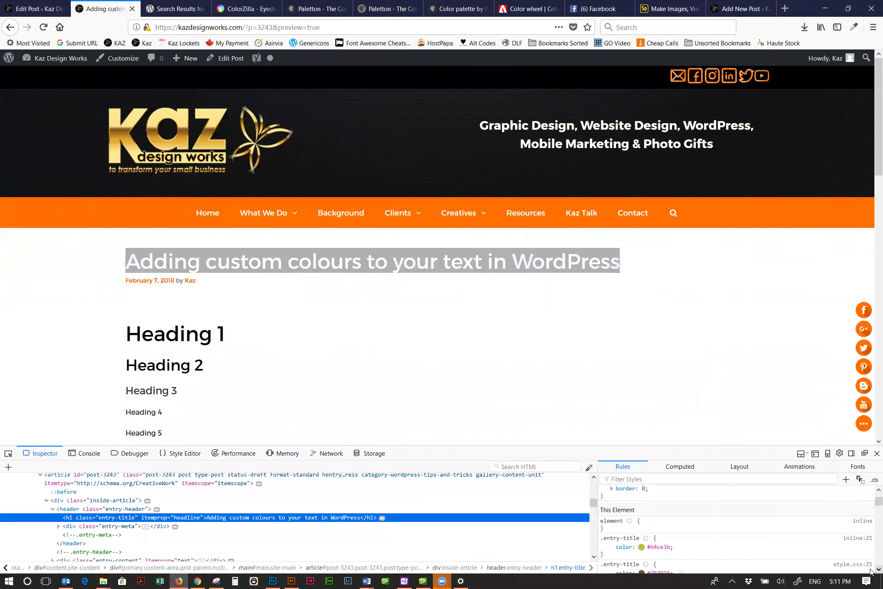
pyautogui.scroll(-1, 870, 571)
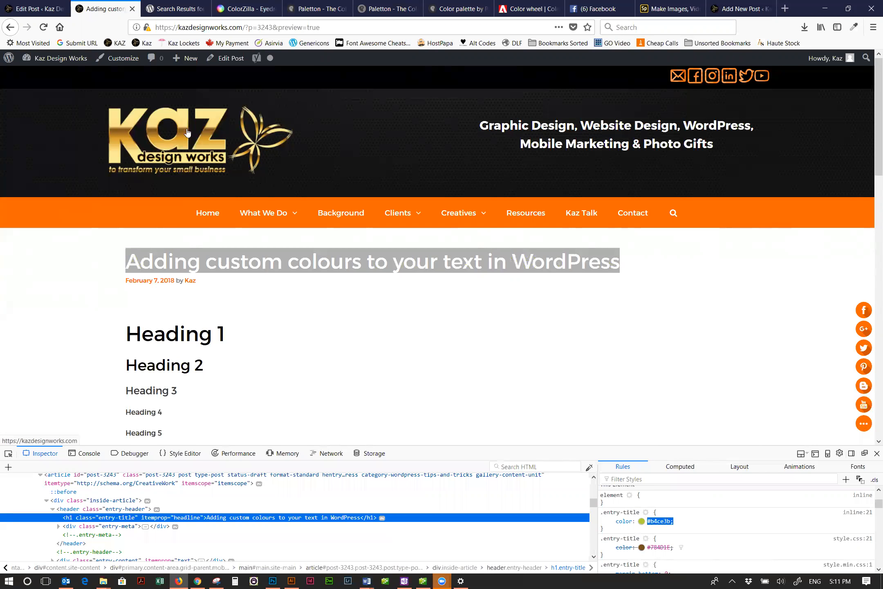
# - Apply the custom text colour #b4ce3b to Heading 1 in the new post
pyautogui.click(740, 9)
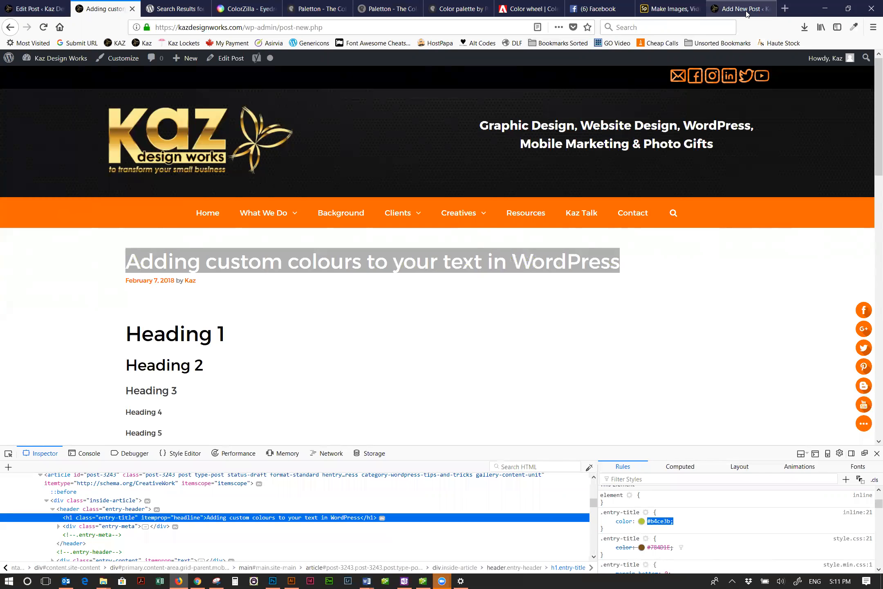
pyautogui.tripleClick(157, 225)
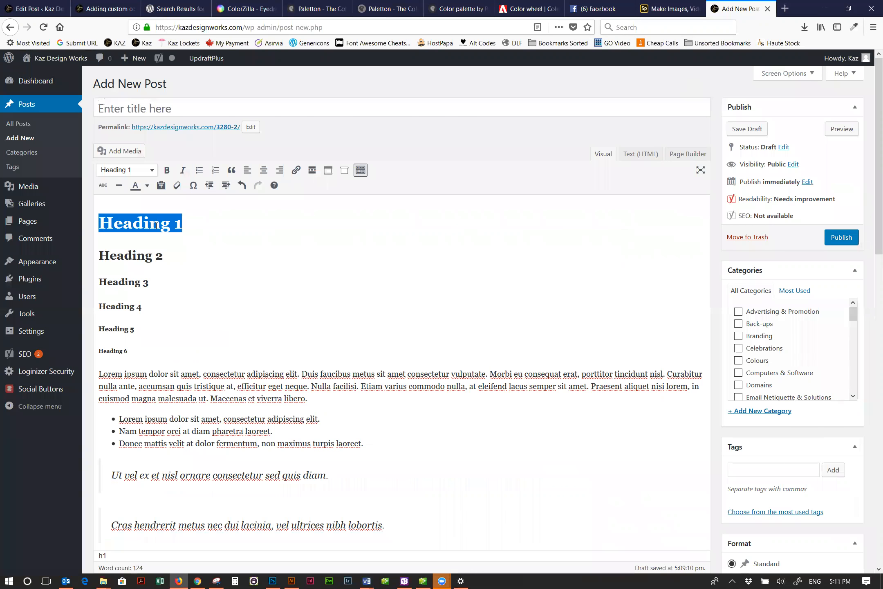
pyautogui.click(147, 186)
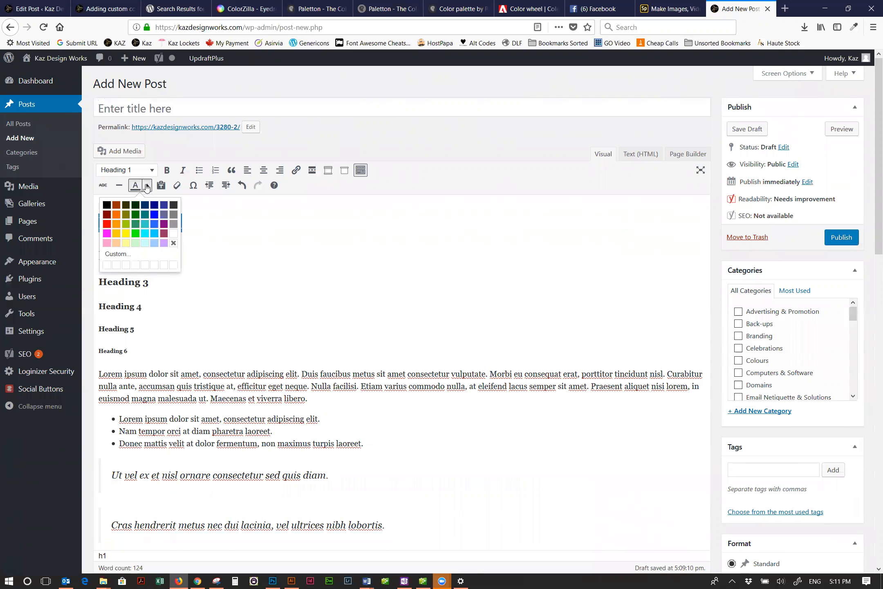
pyautogui.click(117, 254)
pyautogui.click(517, 318)
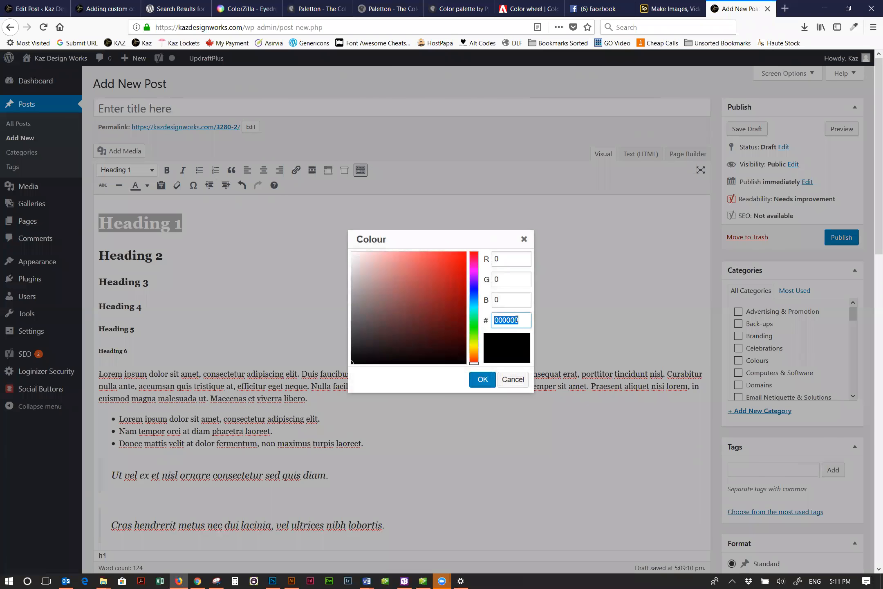
pyautogui.write('#b4ce3b;')
pyautogui.press('Home')
pyautogui.press('Delete')
pyautogui.click(511, 301)
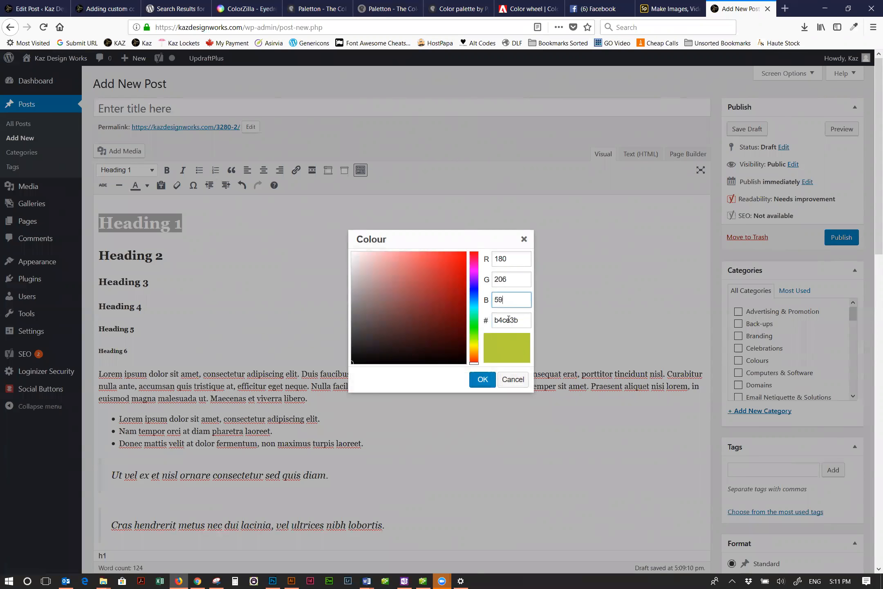
pyautogui.click(482, 380)
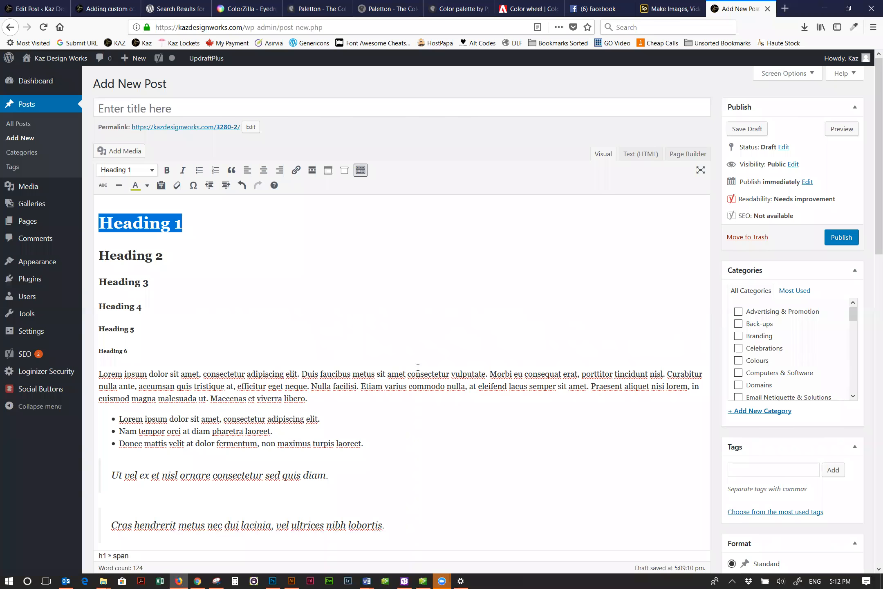
pyautogui.click(193, 260)
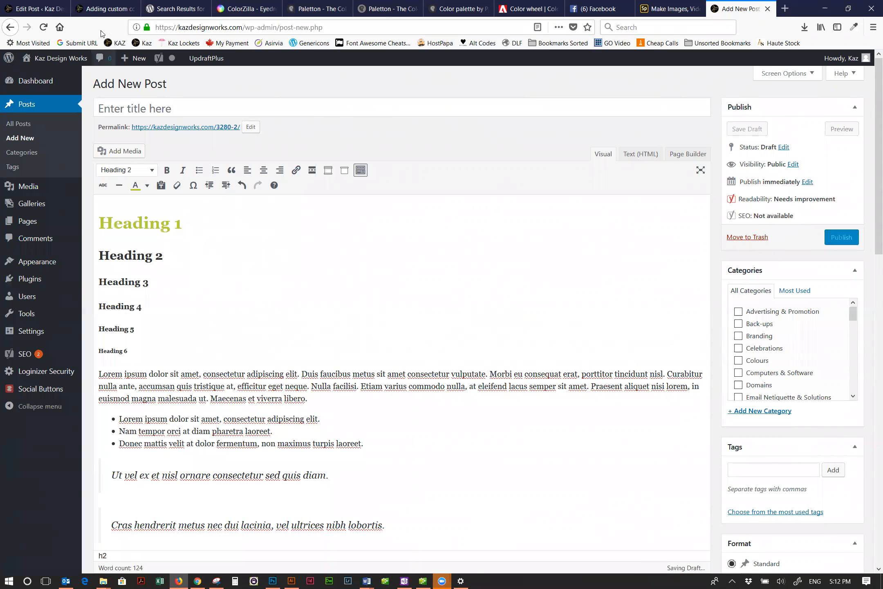
# - Close the inspector on the post preview and view the ColorZilla website before returning to the preview
pyautogui.click(101, 13)
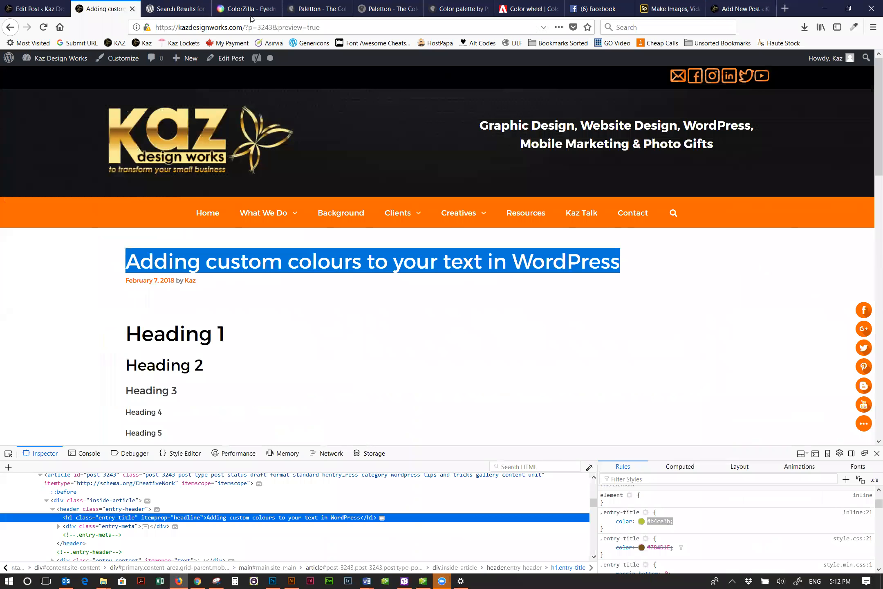
pyautogui.click(876, 453)
pyautogui.click(394, 320)
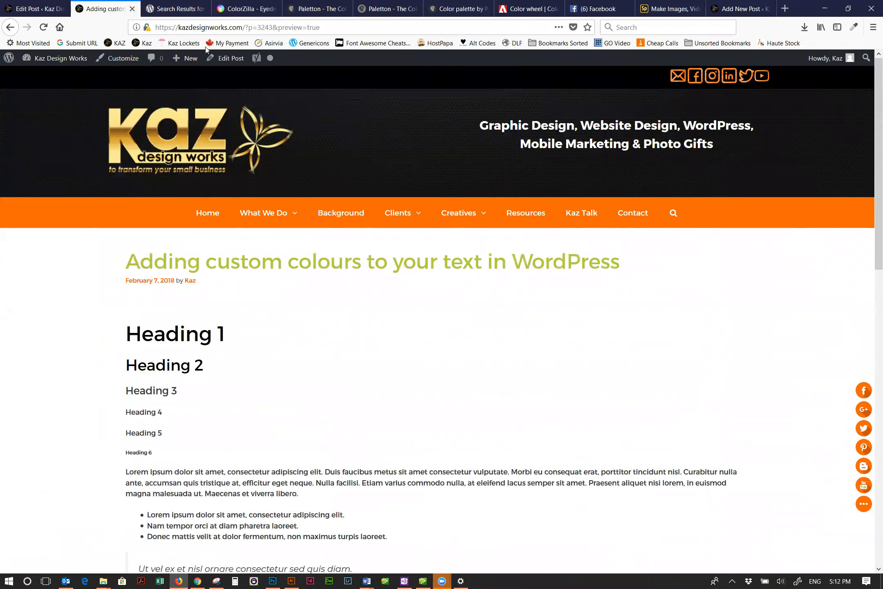
pyautogui.click(245, 9)
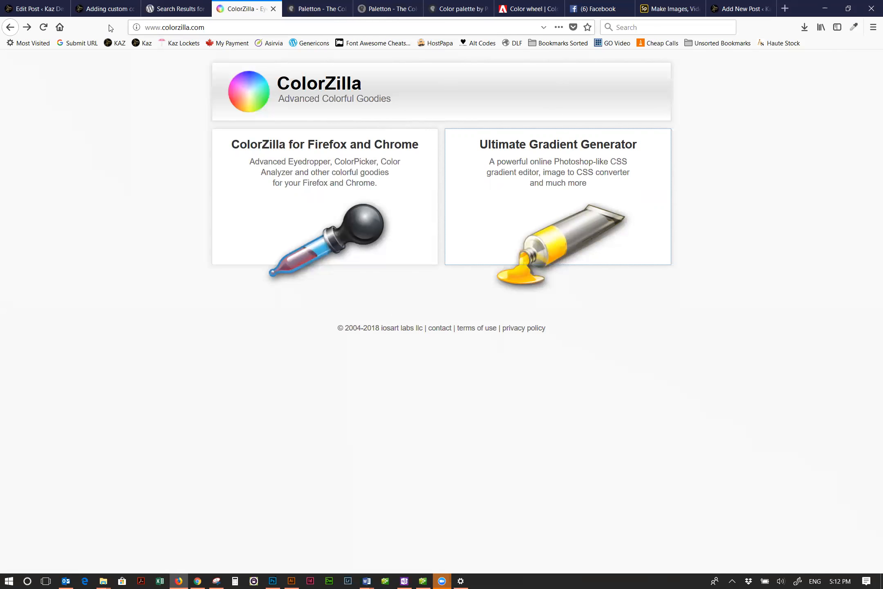
pyautogui.click(106, 10)
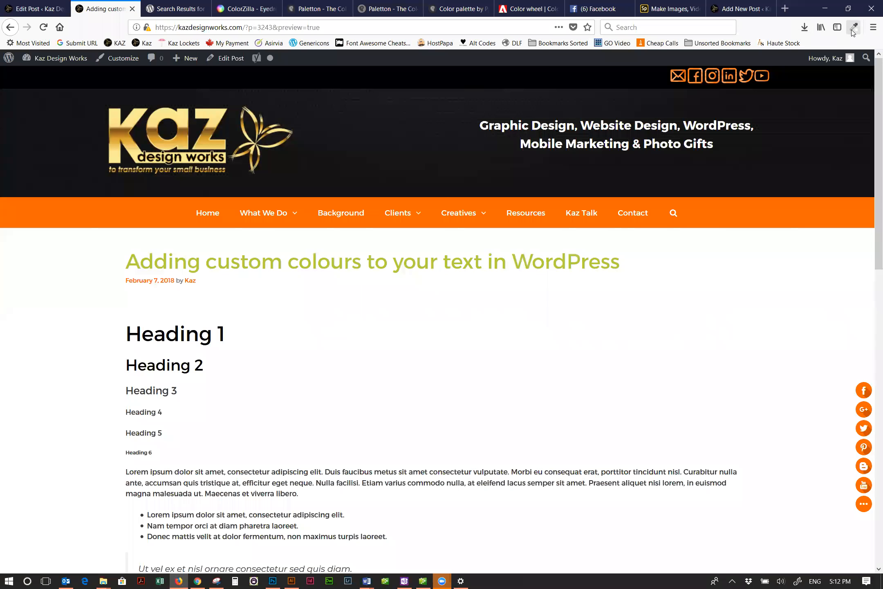
# - Sample the green of the post title in the preview with ColorZilla's page color picker
pyautogui.click(853, 28)
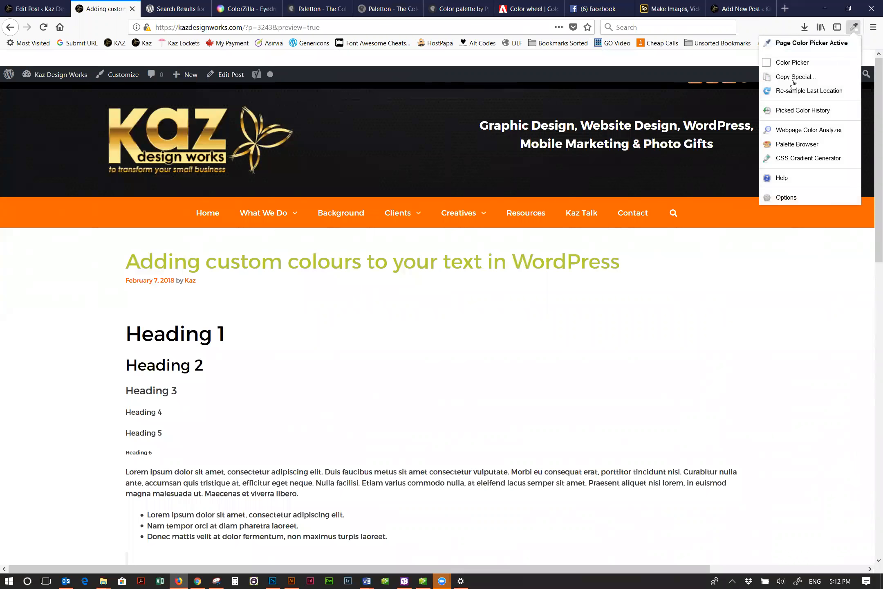
pyautogui.click(796, 64)
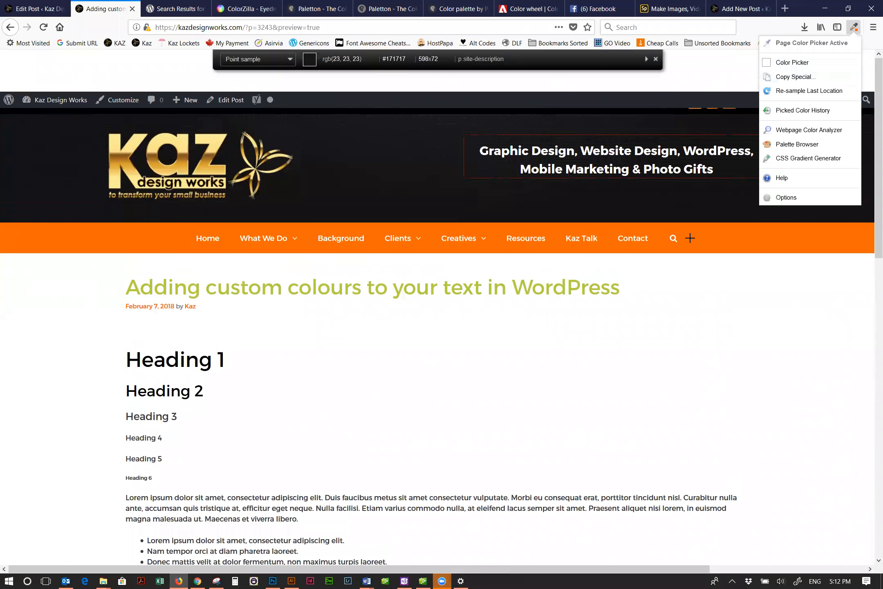
pyautogui.click(320, 206)
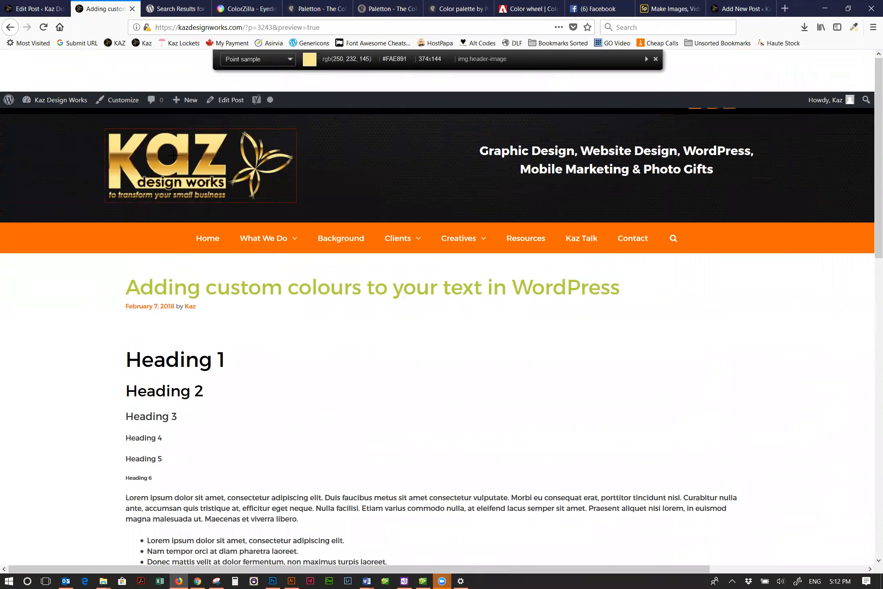
pyautogui.click(253, 288)
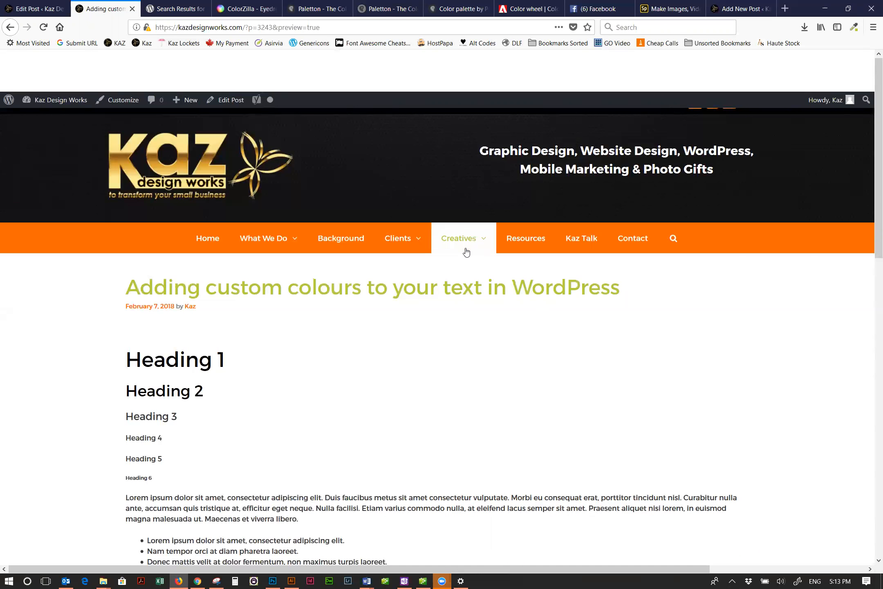
# - Open the sampled green in ColorZilla's Color Picker and copy its hex code b4ce3b
pyautogui.click(854, 27)
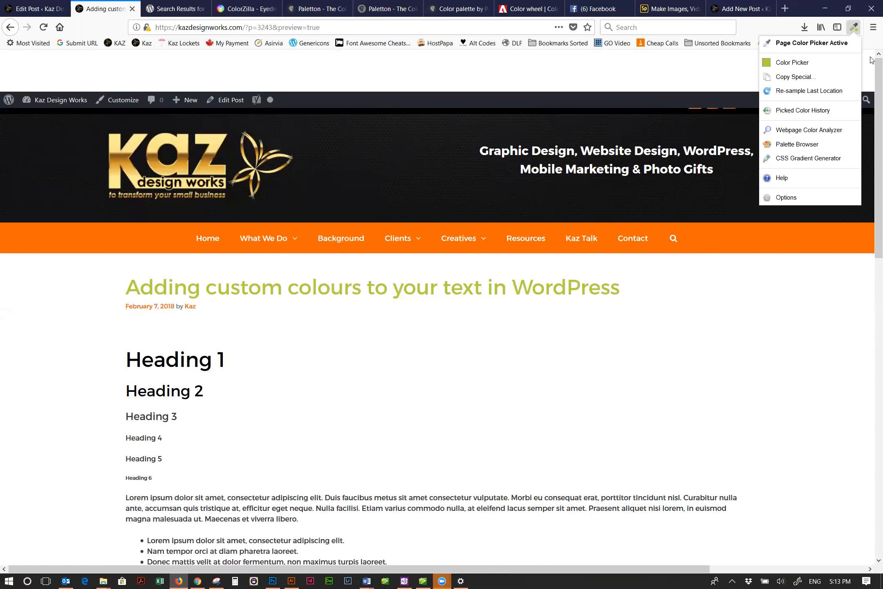
pyautogui.click(785, 62)
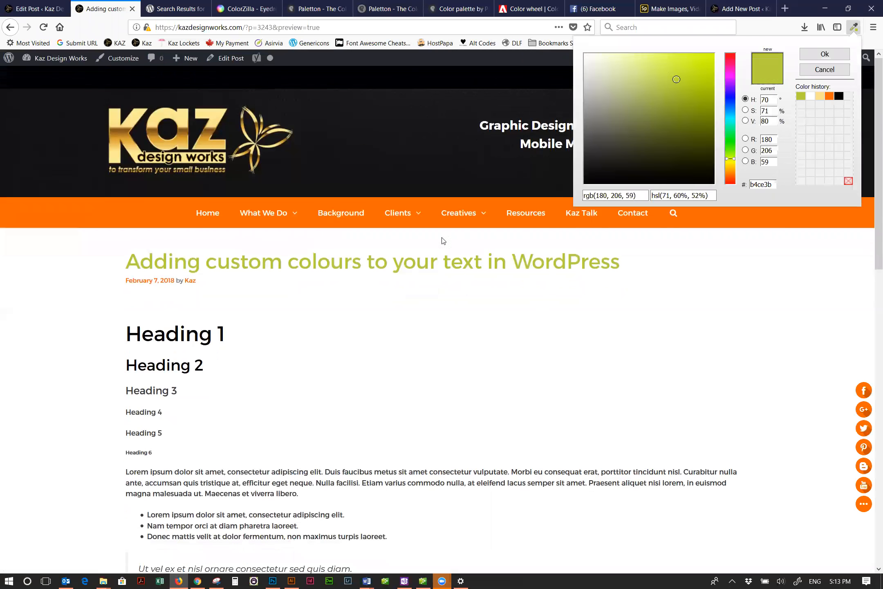
pyautogui.doubleClick(757, 183)
# - Try to apply the custom text colour #b4ce3b to Heading 2 in the new post
pyautogui.click(40, 9)
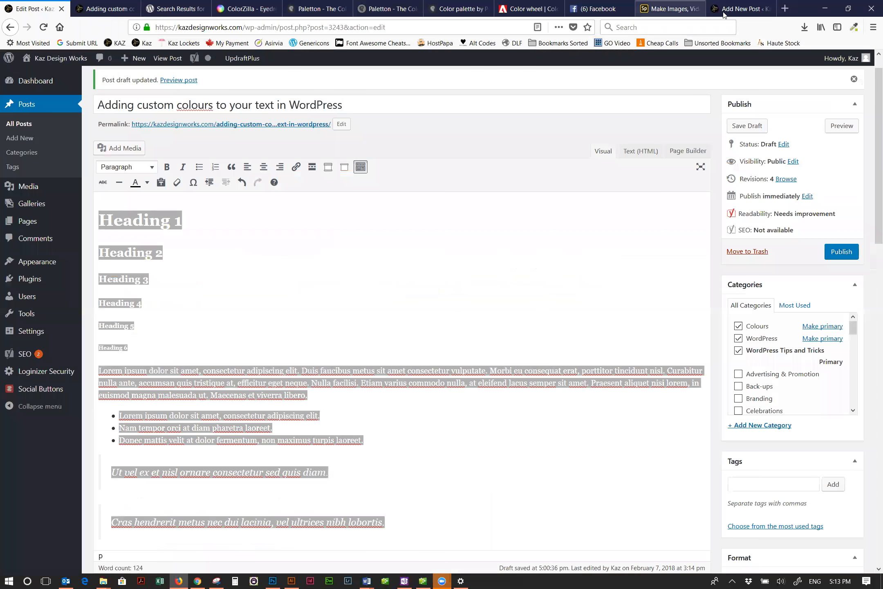
pyautogui.click(723, 12)
pyautogui.doubleClick(130, 256)
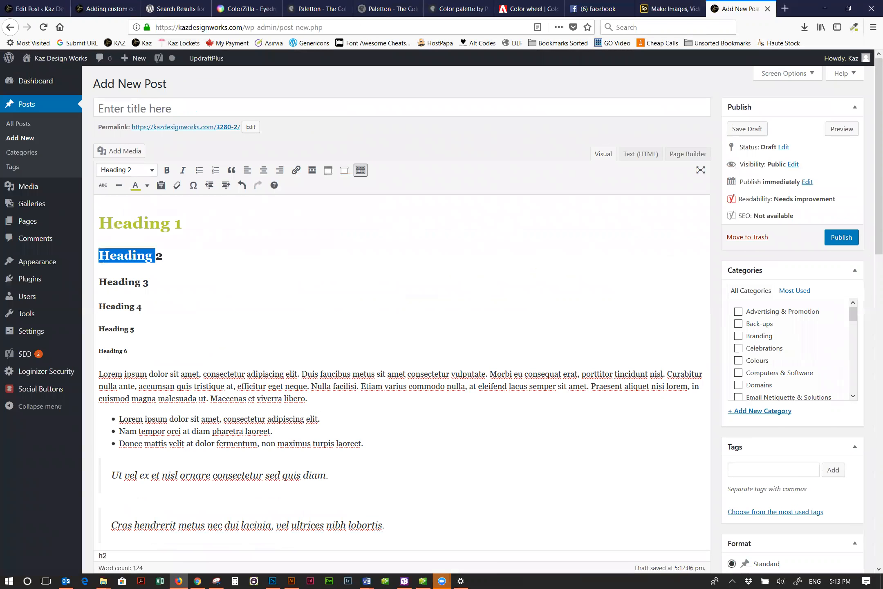
pyautogui.click(147, 186)
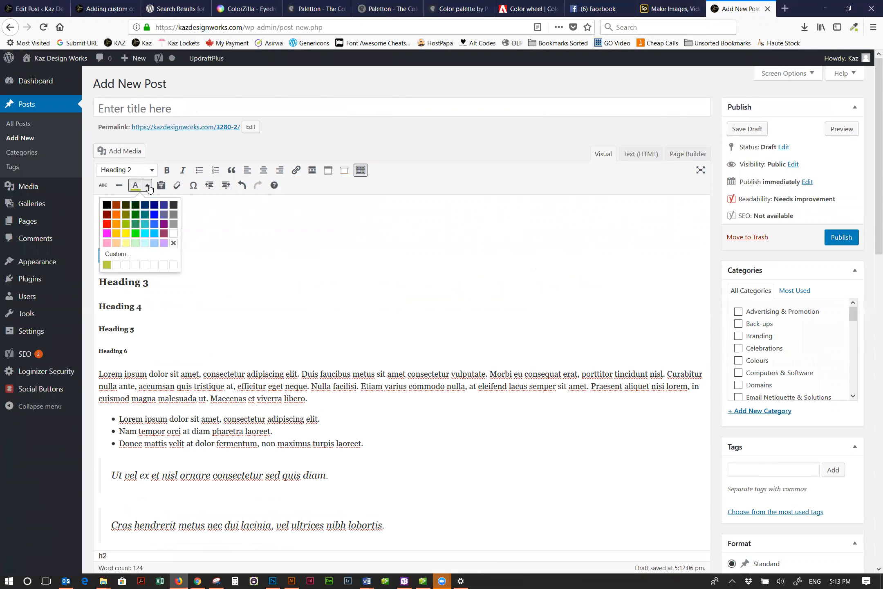
pyautogui.click(117, 254)
pyautogui.doubleClick(516, 321)
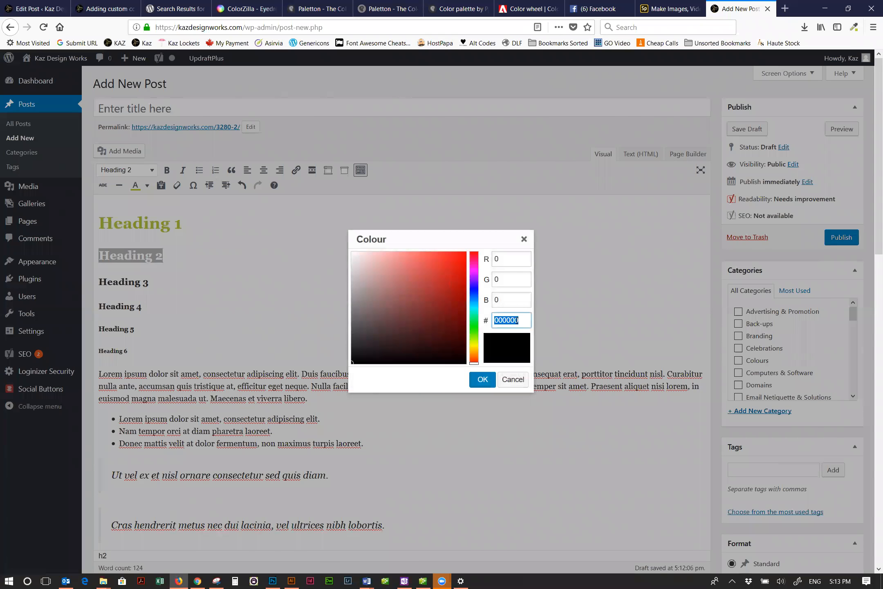
pyautogui.hotkey('ctrl', 'v')
pyautogui.click(521, 300)
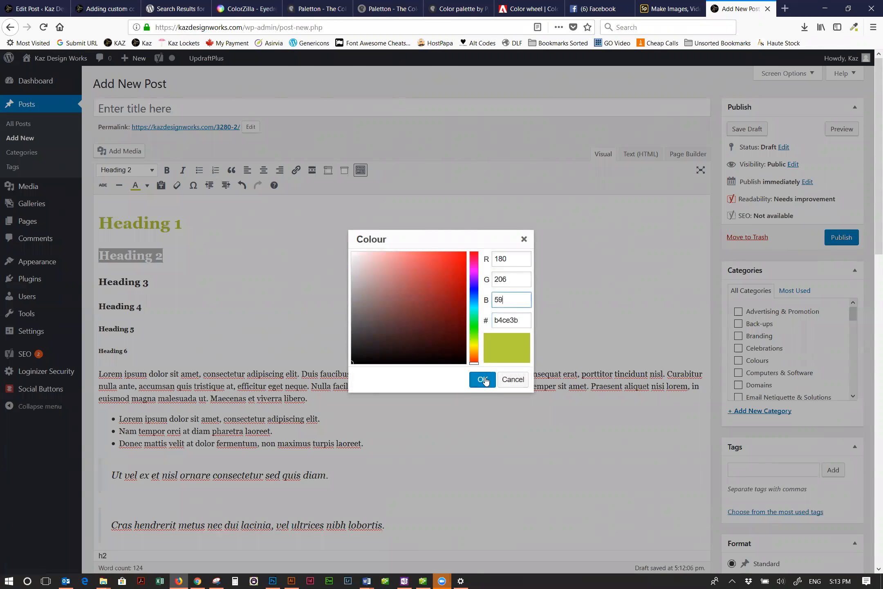
pyautogui.click(512, 380)
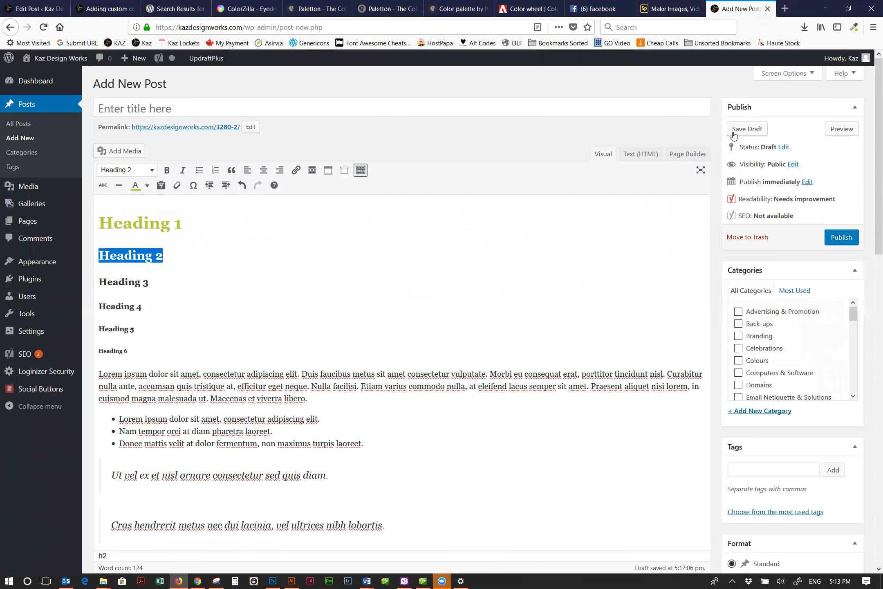
# - Sample the orange of the navigation bar in the post preview with ColorZilla and copy its hex code ff6600
pyautogui.click(119, 9)
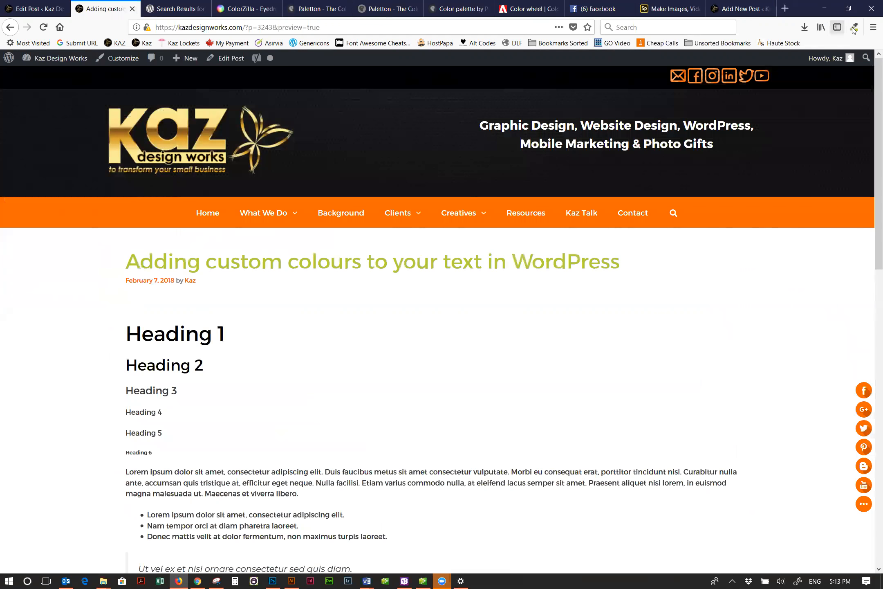
pyautogui.click(854, 27)
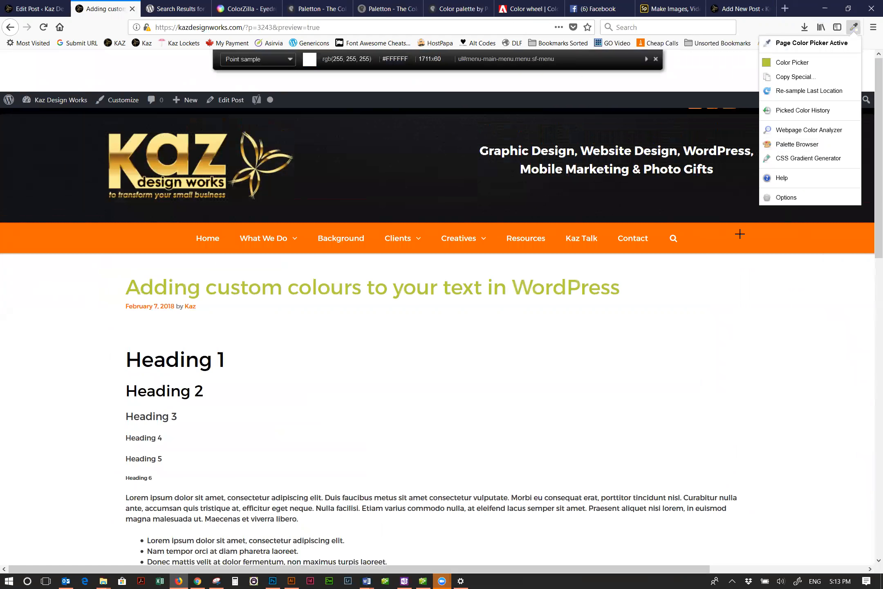
pyautogui.click(740, 234)
pyautogui.click(740, 235)
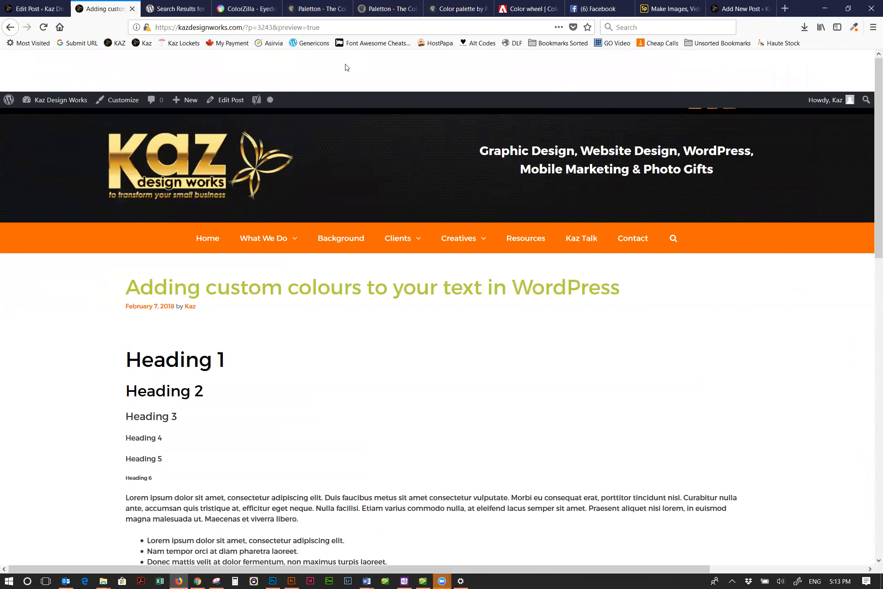
pyautogui.click(853, 27)
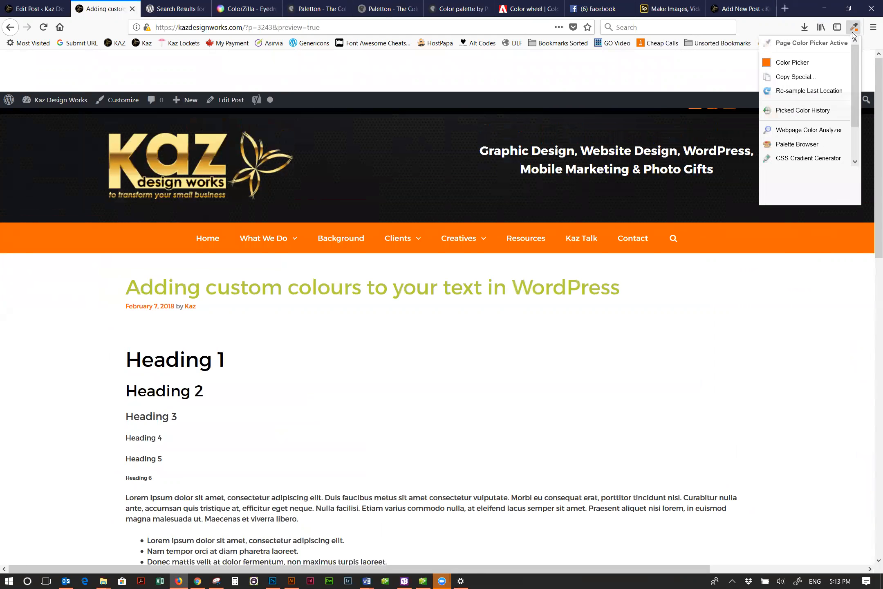
pyautogui.click(786, 65)
pyautogui.doubleClick(764, 184)
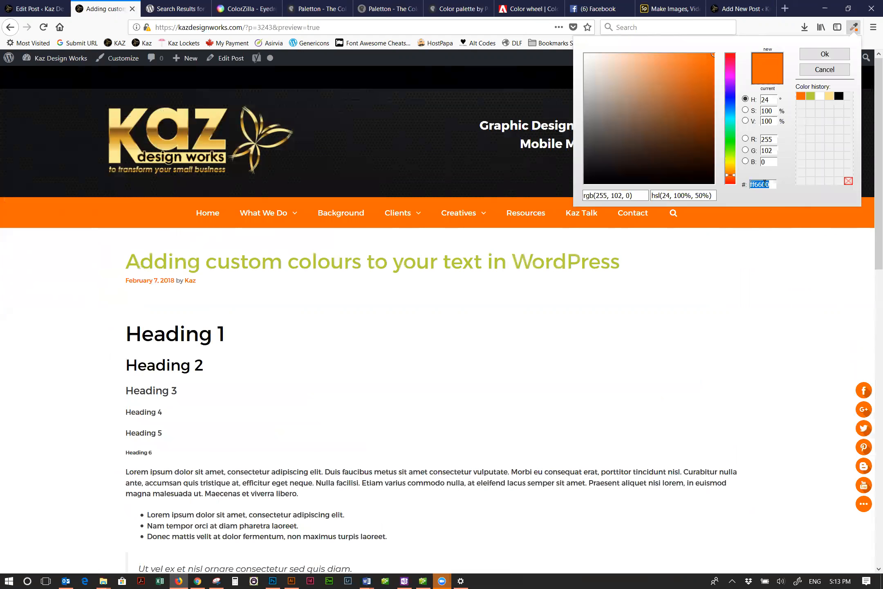
# - Apply the custom text colour #ff6600 to Heading 2 in the new post
pyautogui.click(734, 7)
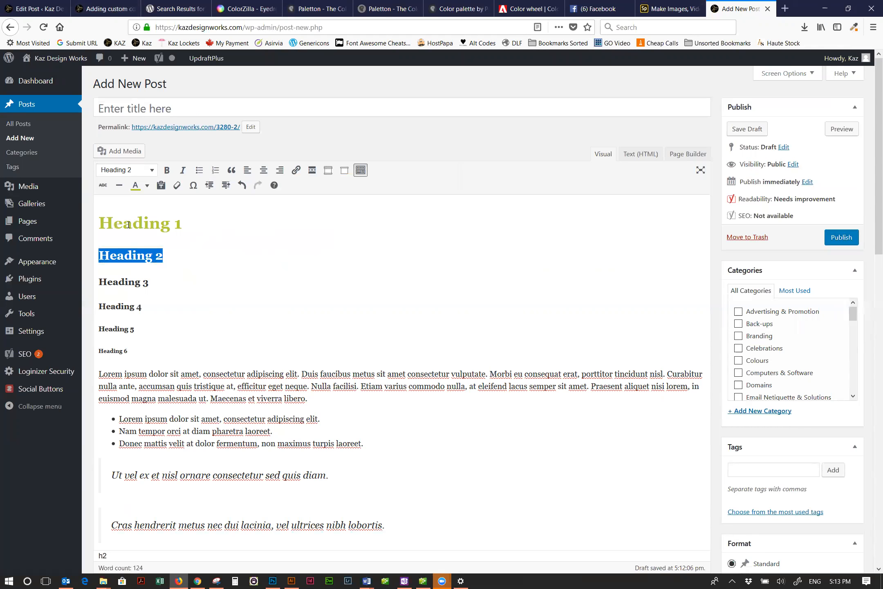
pyautogui.click(147, 185)
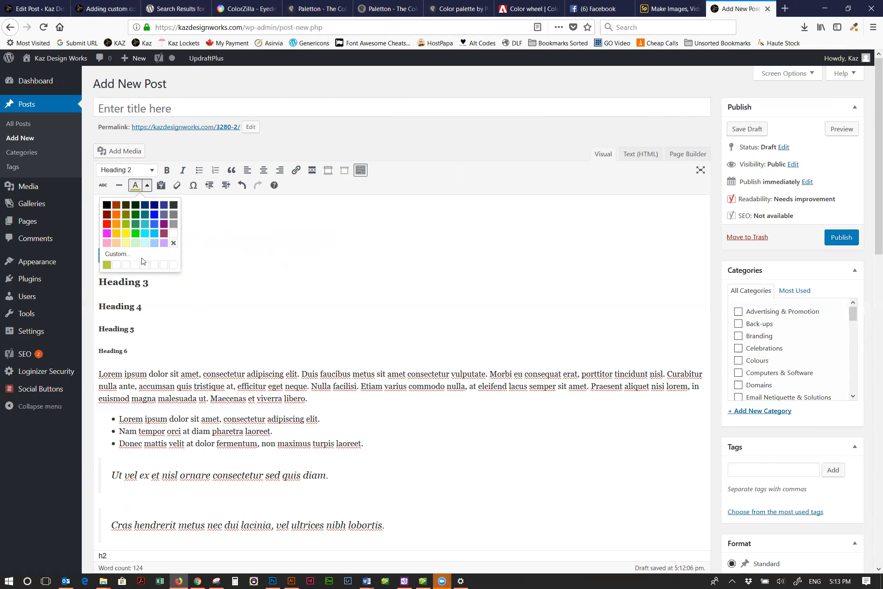
pyautogui.click(117, 254)
pyautogui.doubleClick(514, 320)
pyautogui.hotkey('ctrl', 'v')
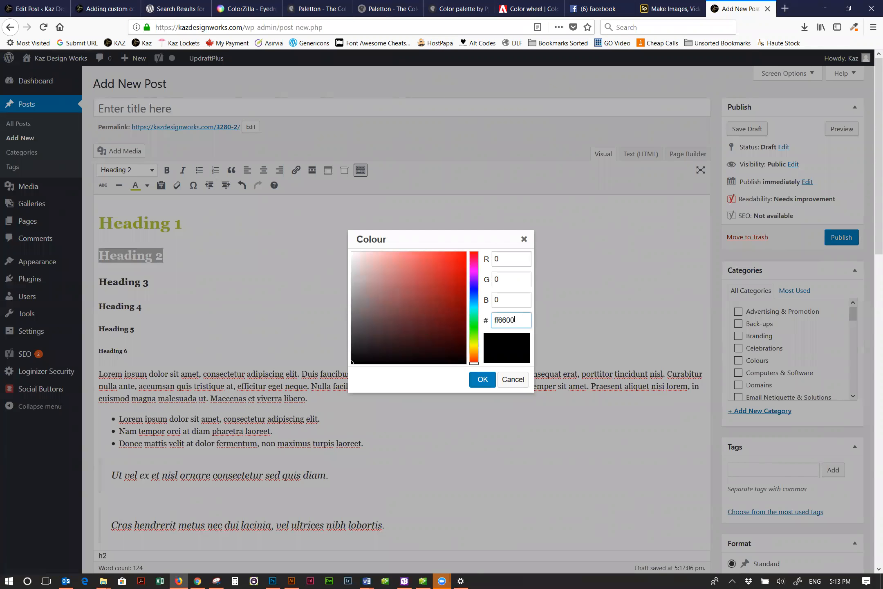
pyautogui.click(523, 301)
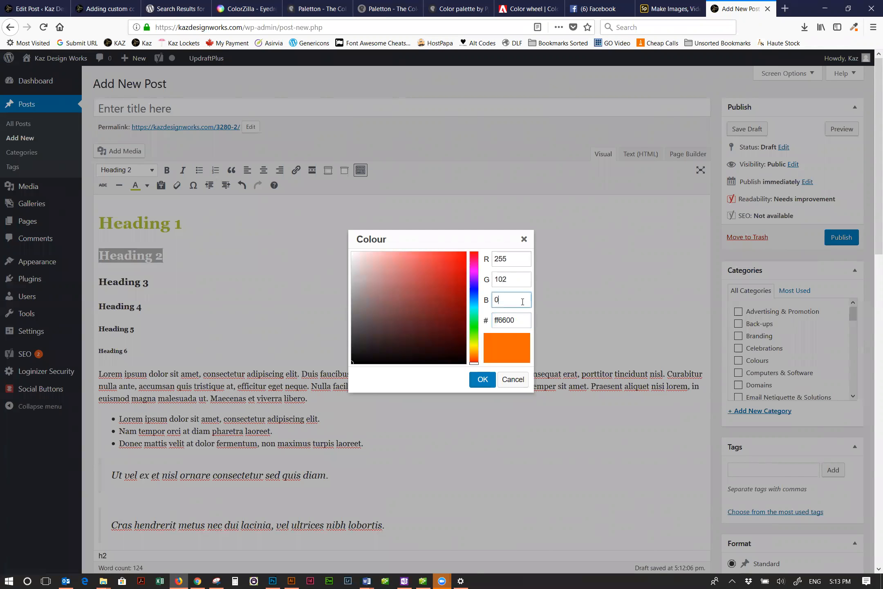
pyautogui.click(482, 379)
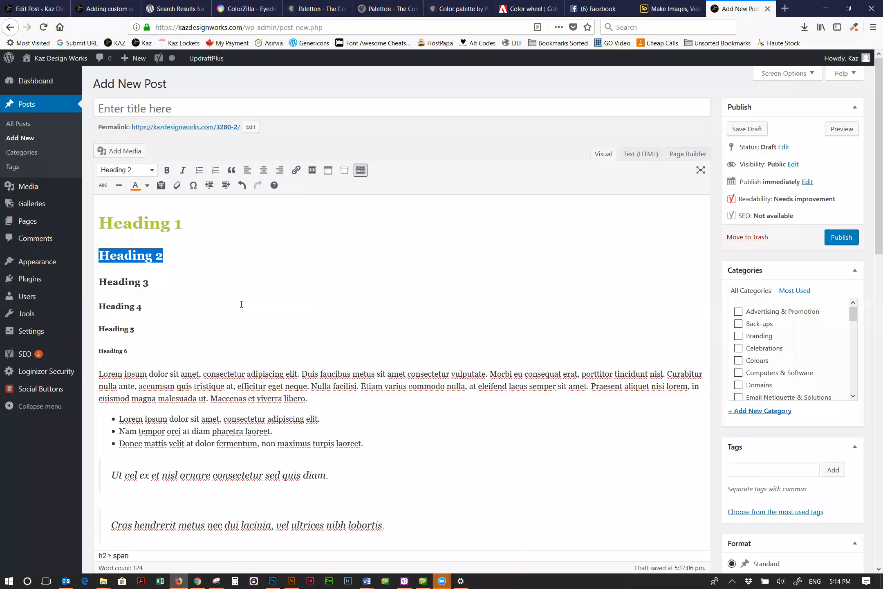
pyautogui.click(197, 284)
# - Colour Heading 3 with the saved custom green and Heading 4 with the saved custom orange
pyautogui.tripleClick(115, 279)
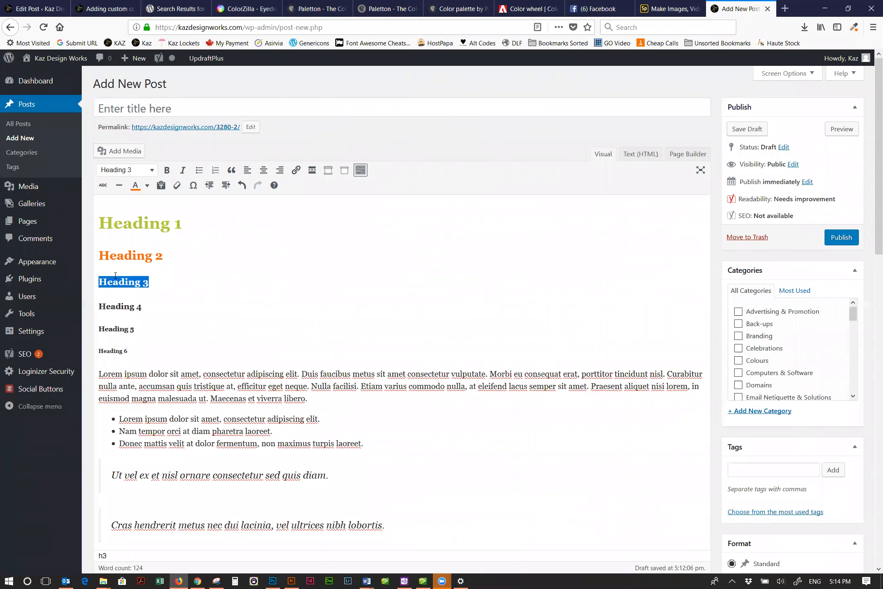
pyautogui.click(147, 185)
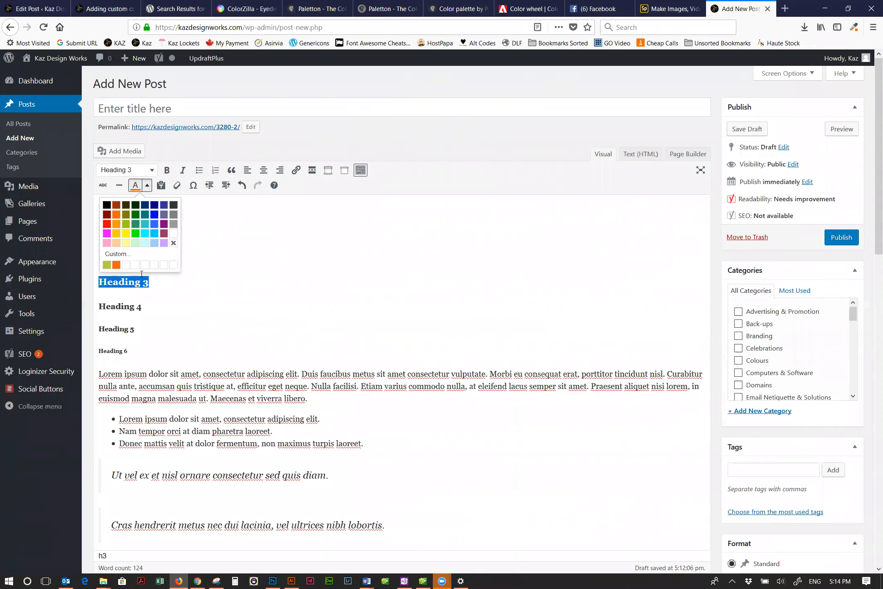
pyautogui.click(106, 265)
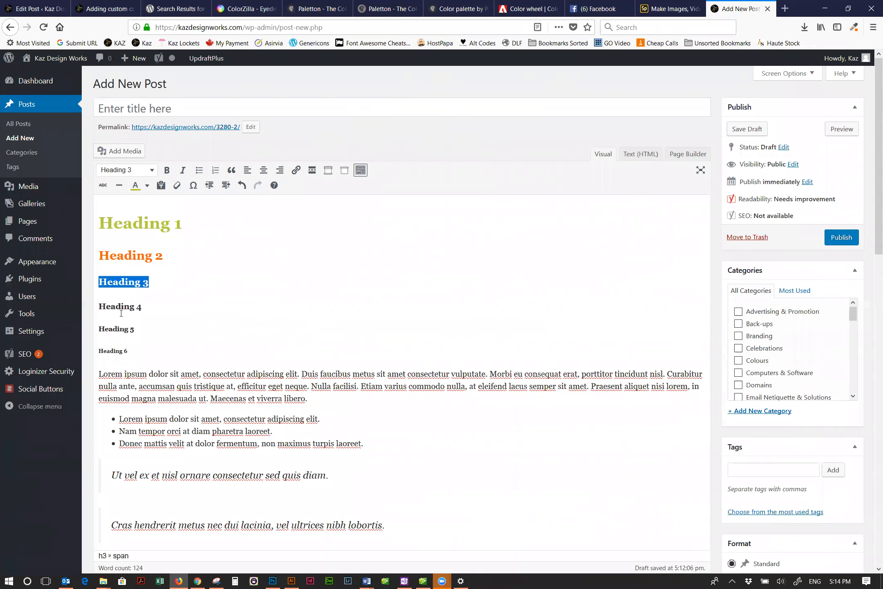
pyautogui.tripleClick(121, 310)
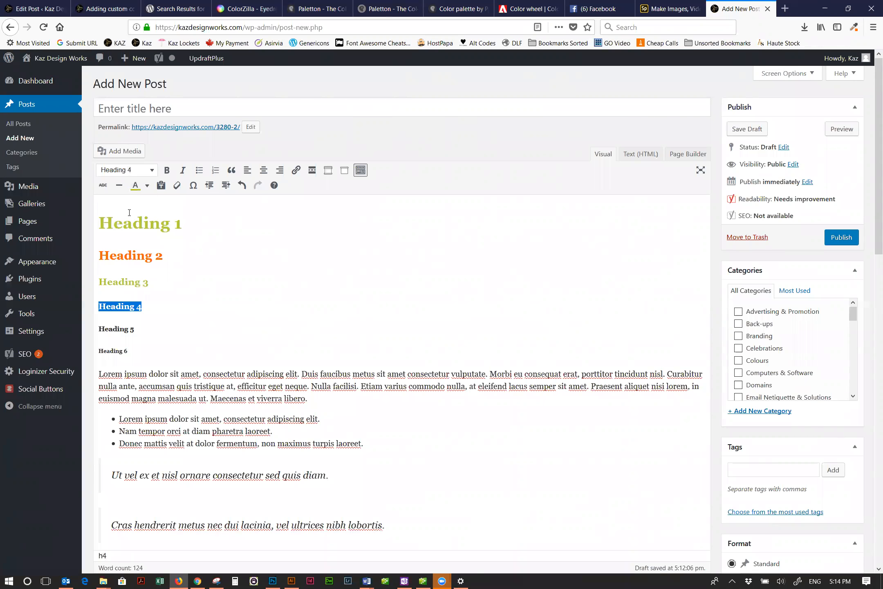
pyautogui.click(147, 190)
pyautogui.click(118, 266)
# - Colour Heading 5 with the saved custom green and Heading 6 with the saved custom orange
pyautogui.tripleClick(115, 329)
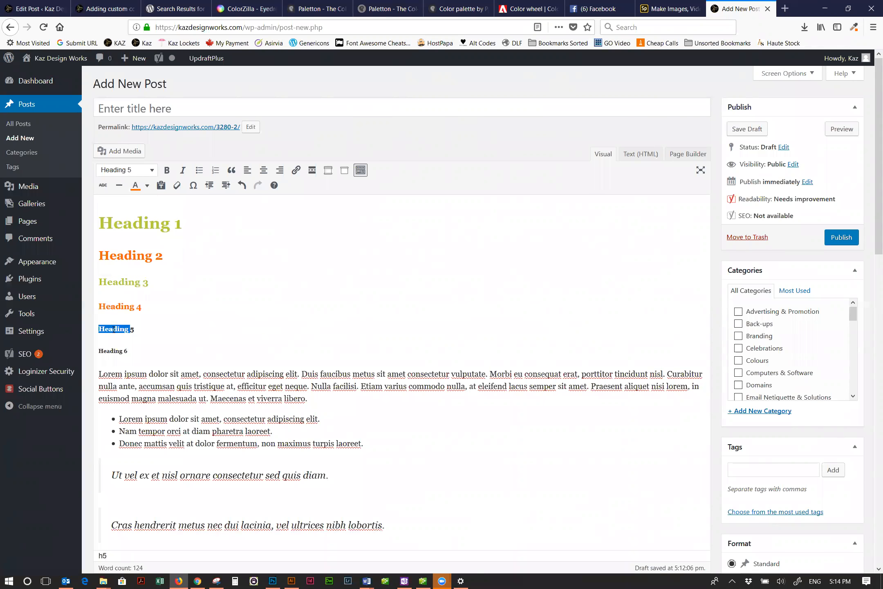
pyautogui.click(147, 189)
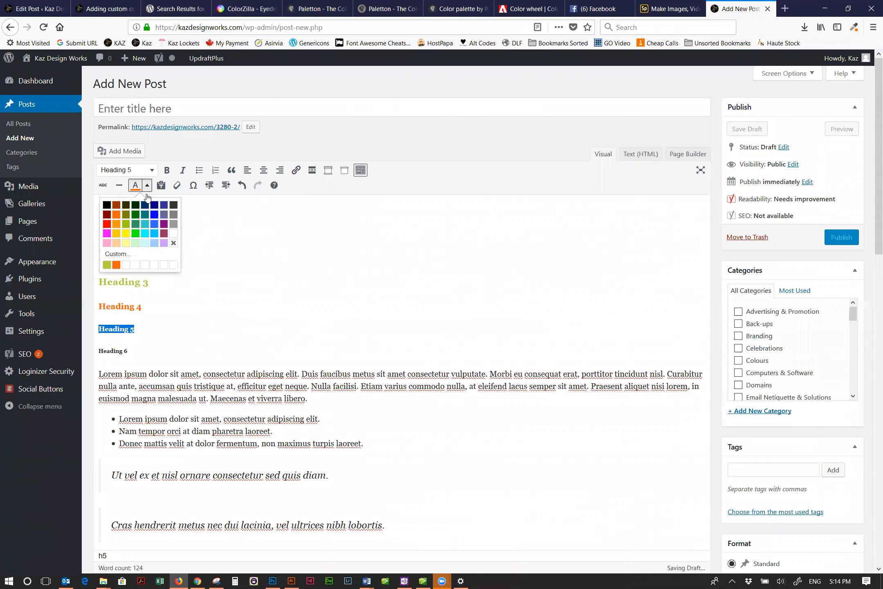
pyautogui.click(107, 265)
pyautogui.doubleClick(116, 349)
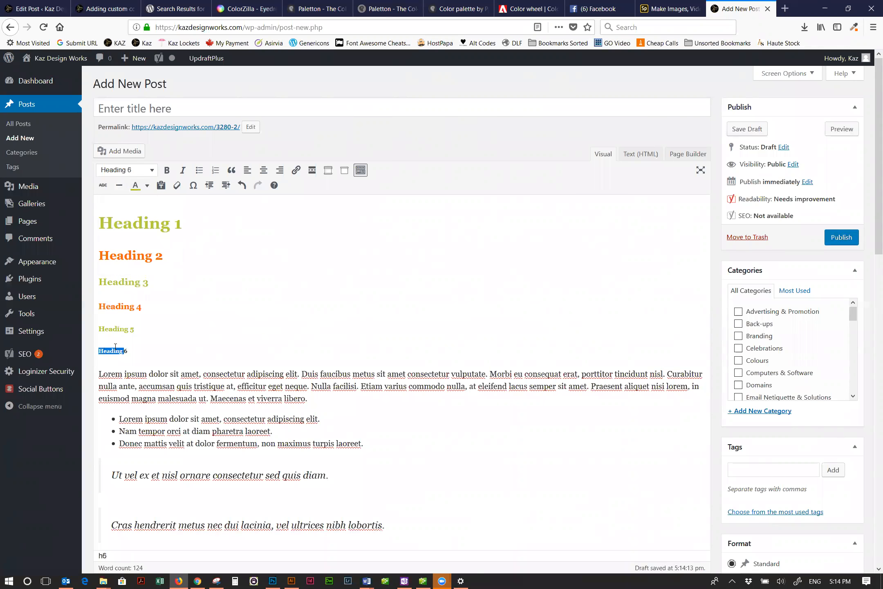
pyautogui.tripleClick(114, 351)
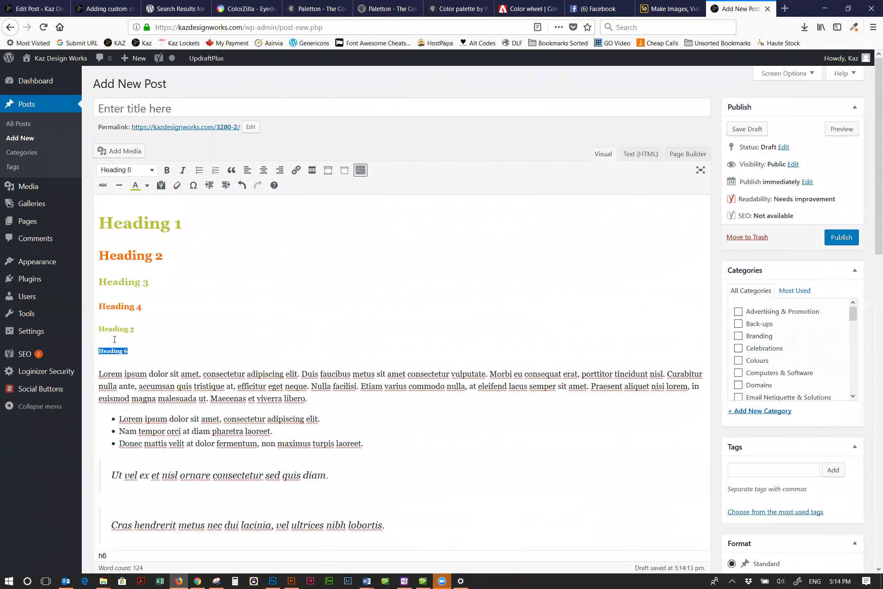
pyautogui.click(147, 185)
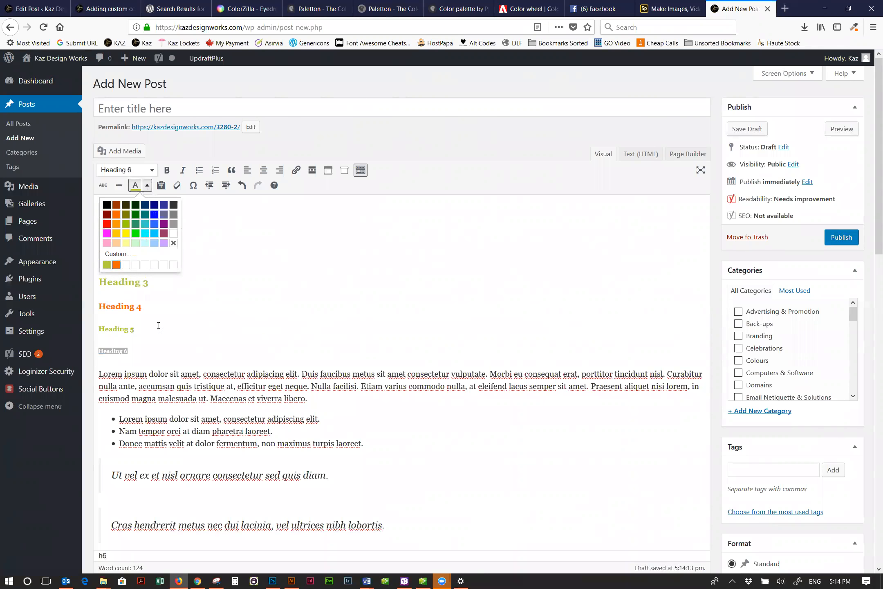
pyautogui.click(117, 264)
pyautogui.click(169, 347)
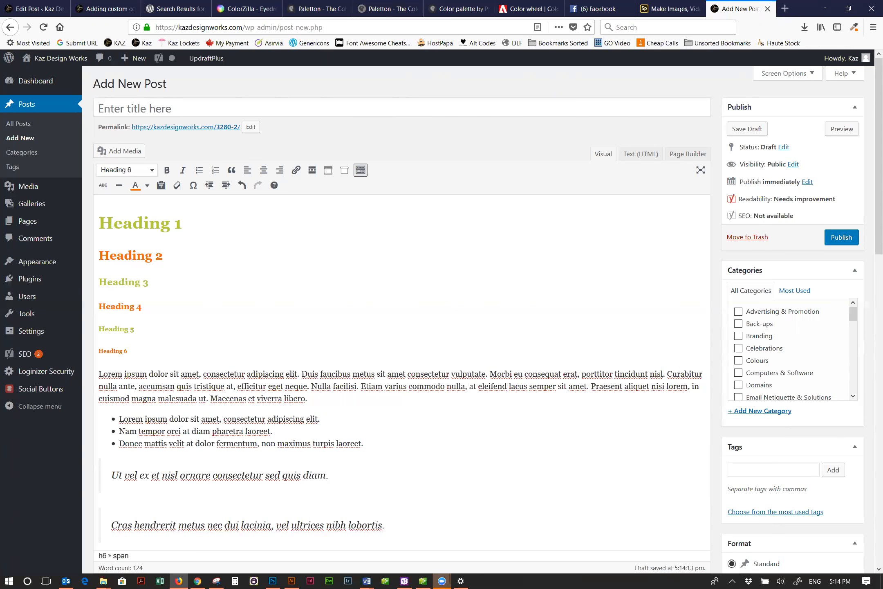
pyautogui.scroll(-1, 482, 319)
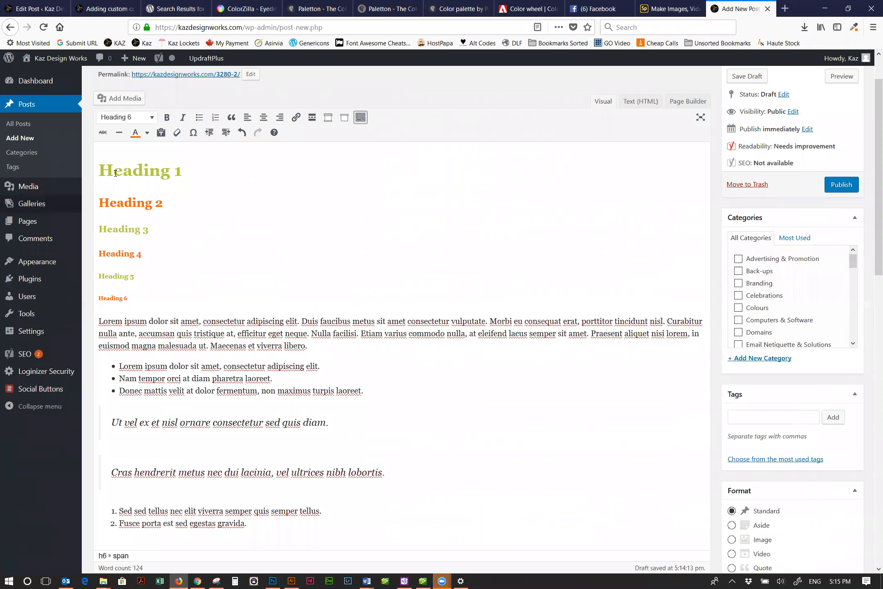
# - Switch to Paletton and set the palette's base colour to the copied orange hex code ff6600
pyautogui.click(308, 9)
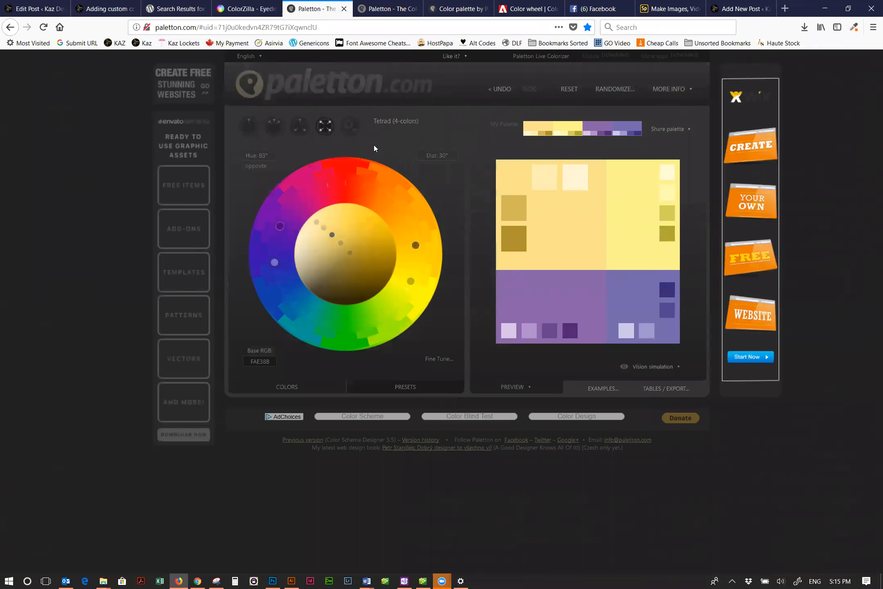
pyautogui.click(259, 362)
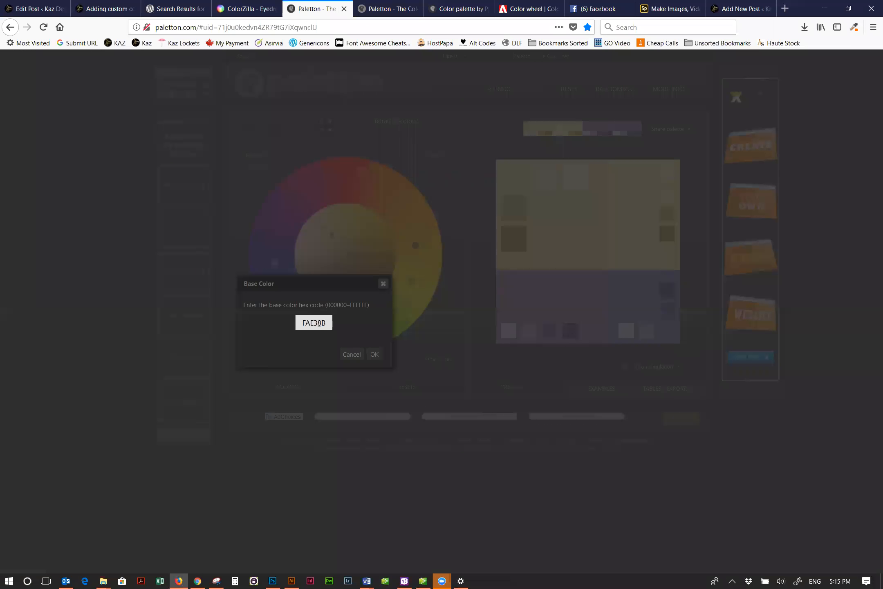
pyautogui.hotkey('ctrl', 'a')
pyautogui.hotkey('ctrl', 'v')
pyautogui.click(374, 354)
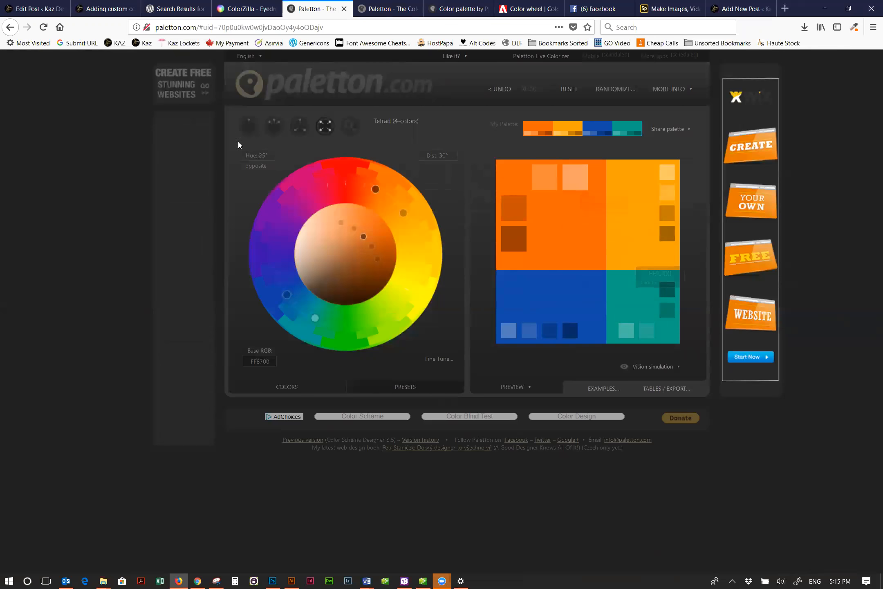
# - Compare the monochromatic, adjacent, triad and tetrad schemes for the orange base colour, ending on the four-colour Free style scheme
pyautogui.click(249, 126)
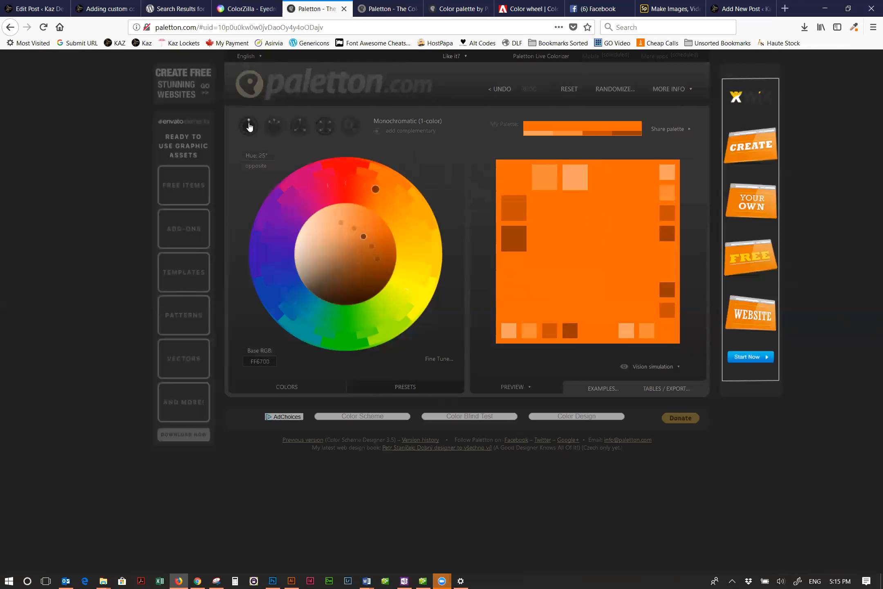
pyautogui.click(272, 124)
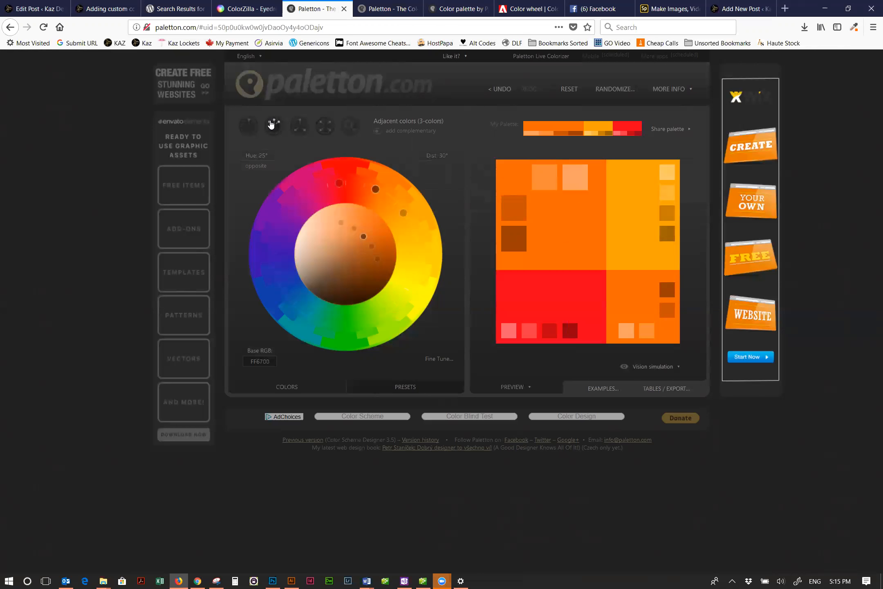
pyautogui.click(299, 127)
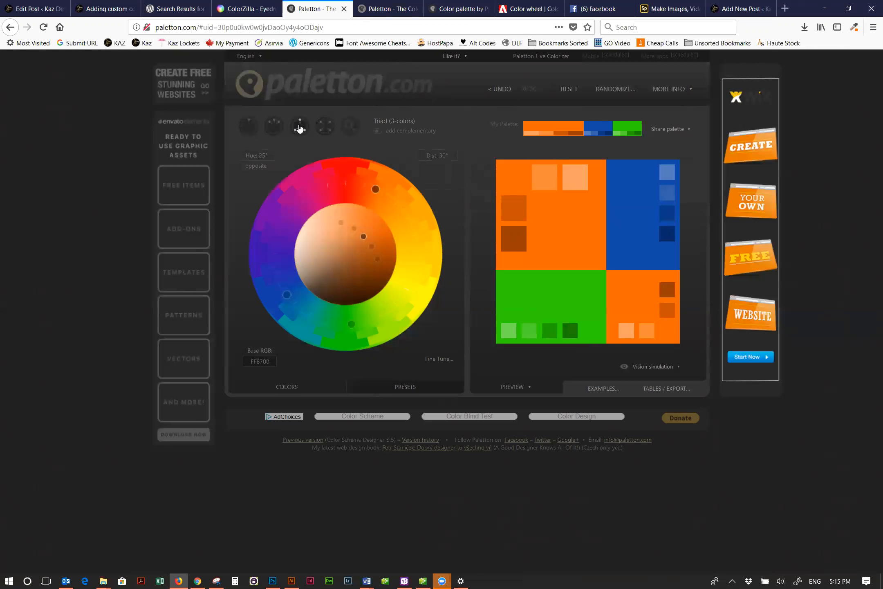
pyautogui.click(323, 126)
pyautogui.click(348, 126)
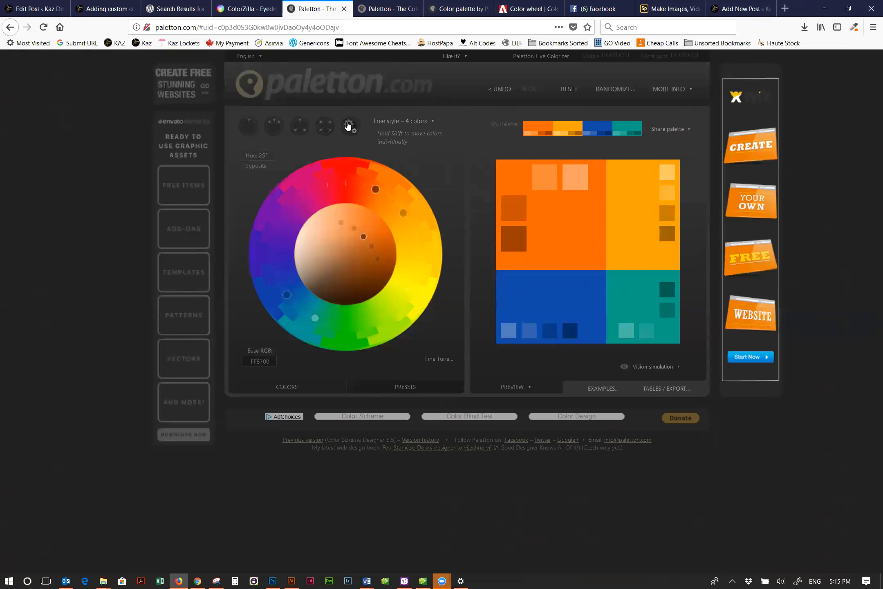
# - View the palette's share preview page and the additional information options, returning to the colour wheel
pyautogui.click(679, 130)
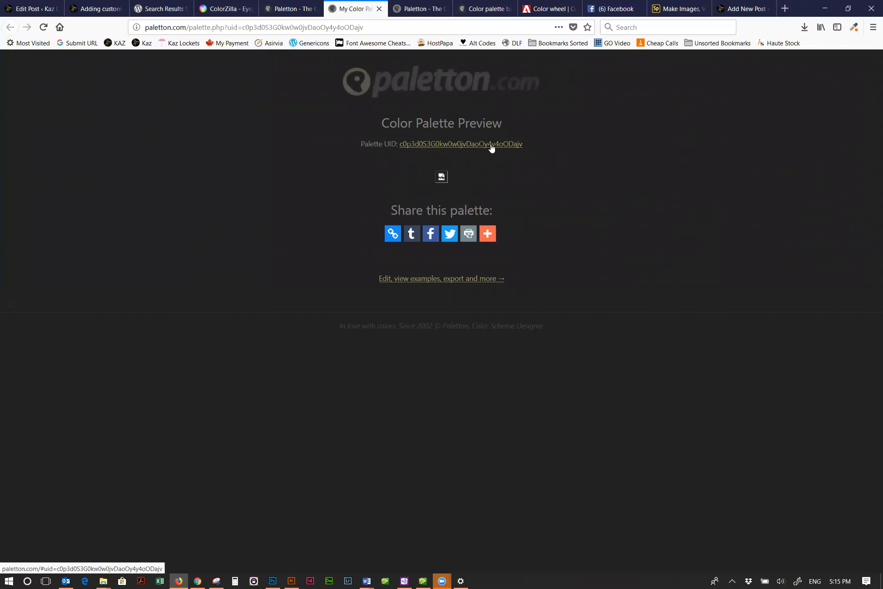
pyautogui.click(287, 9)
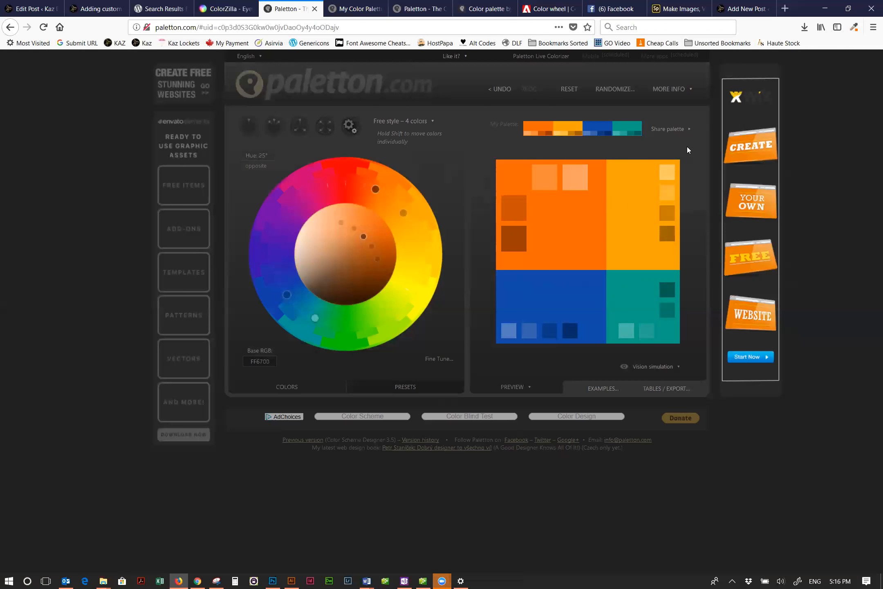
pyautogui.click(690, 90)
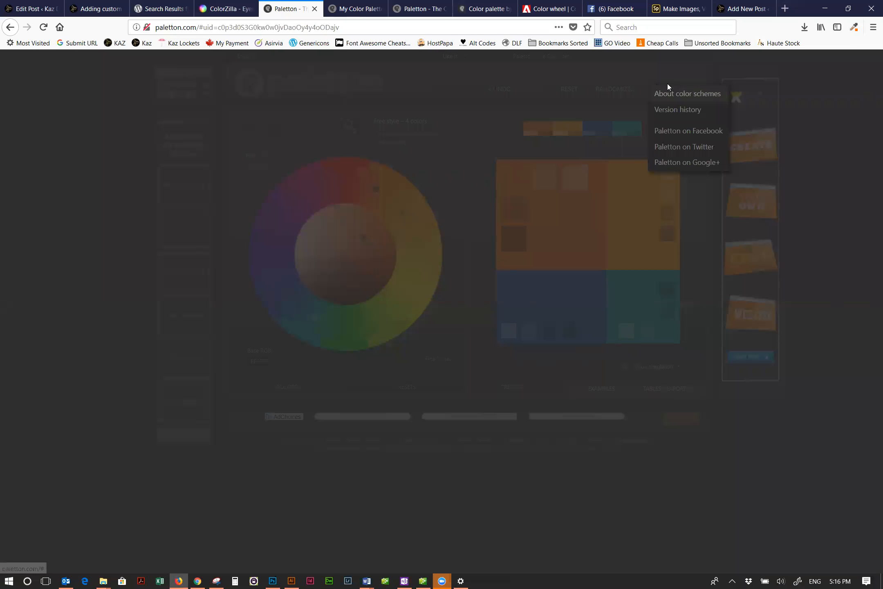
pyautogui.click(640, 76)
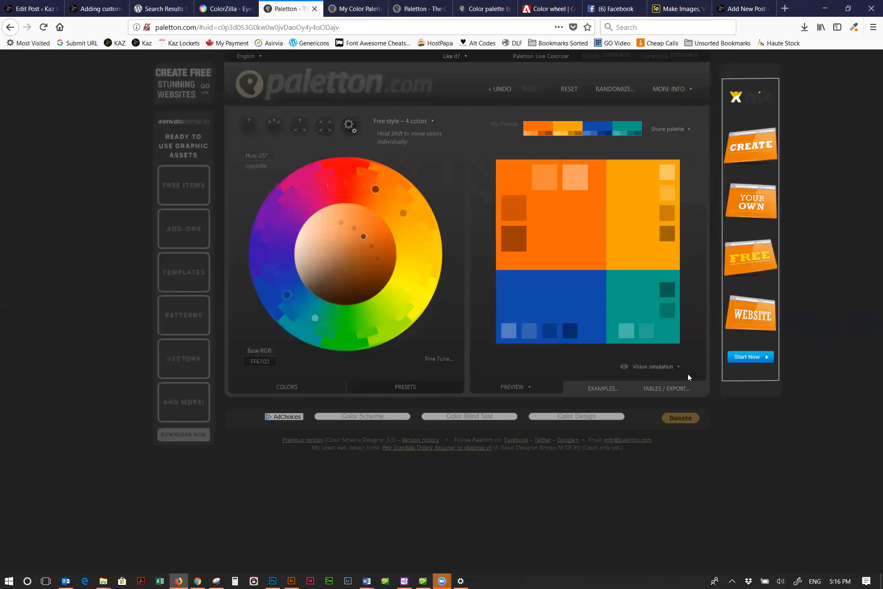
# - Examine the palette usage examples as White page, Dark page and Positive design layouts, and close them
pyautogui.click(606, 389)
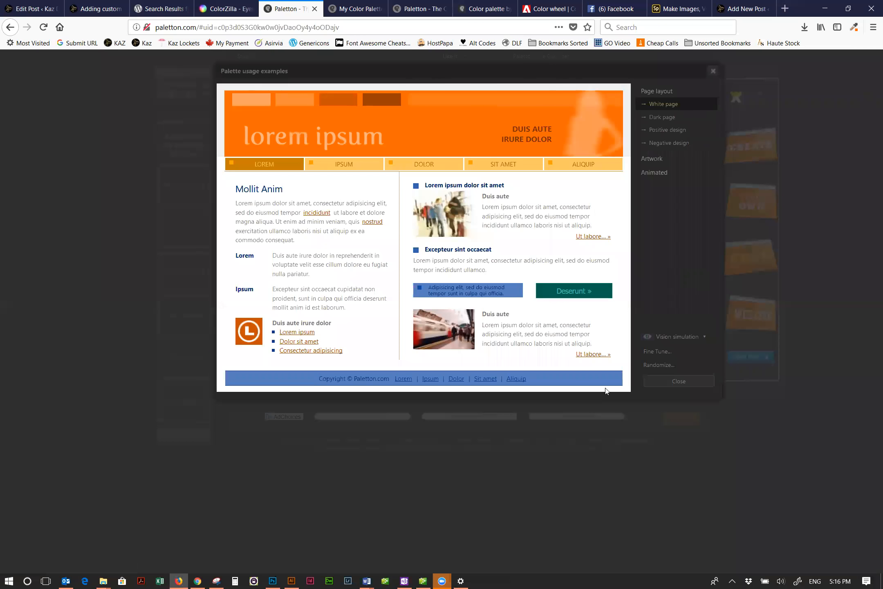
pyautogui.click(654, 118)
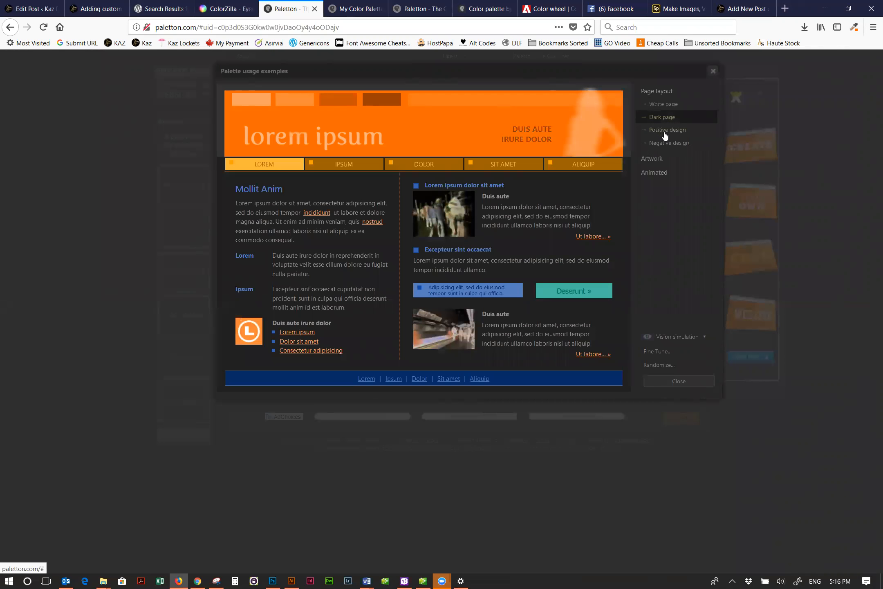
pyautogui.click(665, 134)
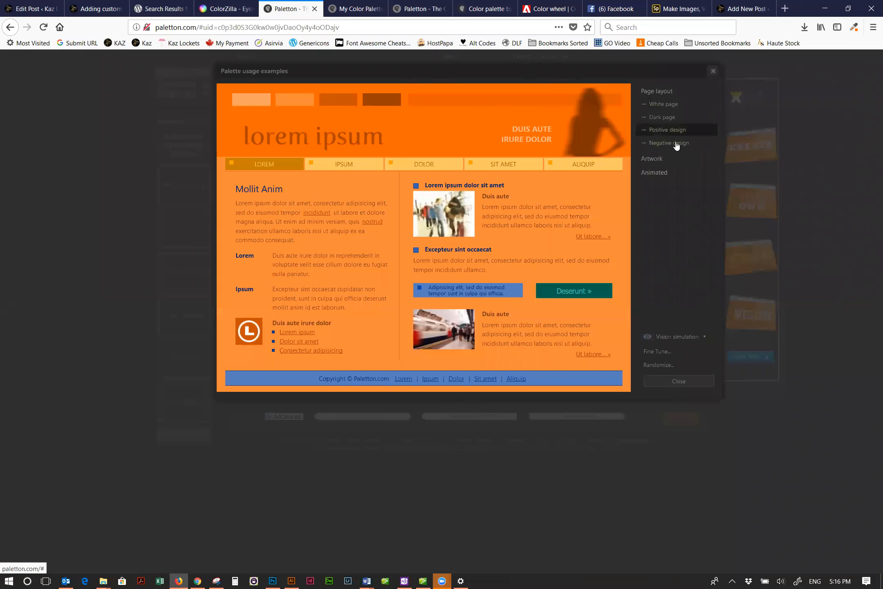
pyautogui.click(713, 72)
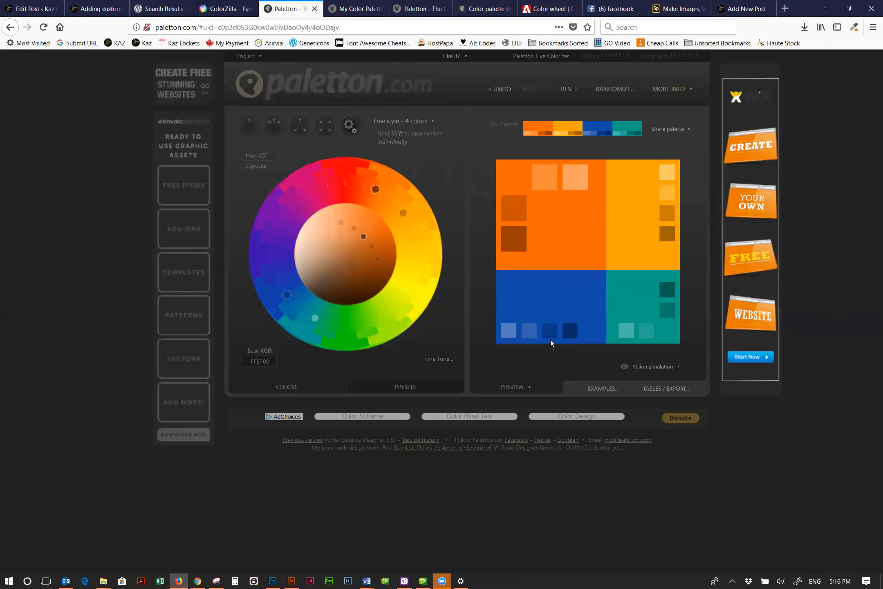
# - Rearrange the palette's shade variants on the inner circle and darken the base colour to 76370C
pyautogui.moveTo(360, 279); pyautogui.dragTo(306, 261)
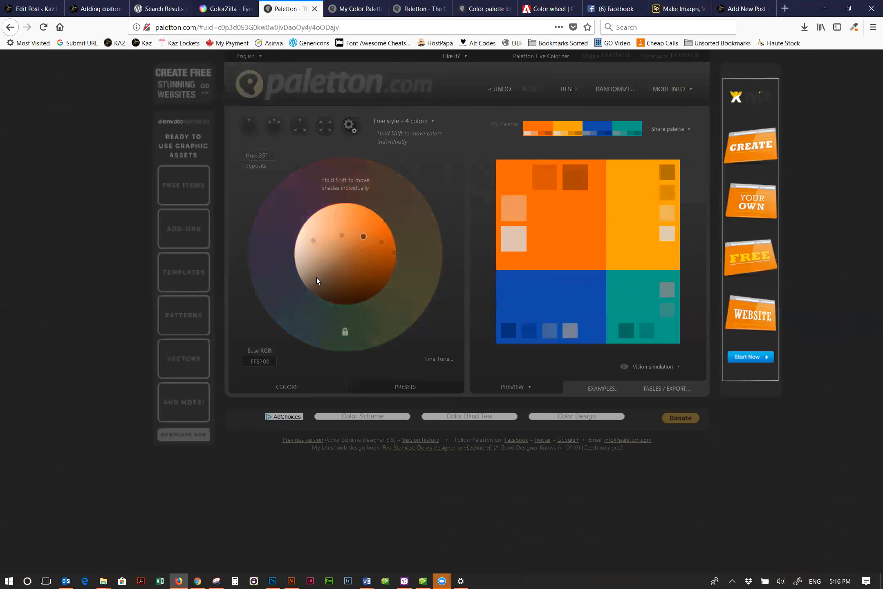
pyautogui.moveTo(362, 239); pyautogui.dragTo(359, 268)
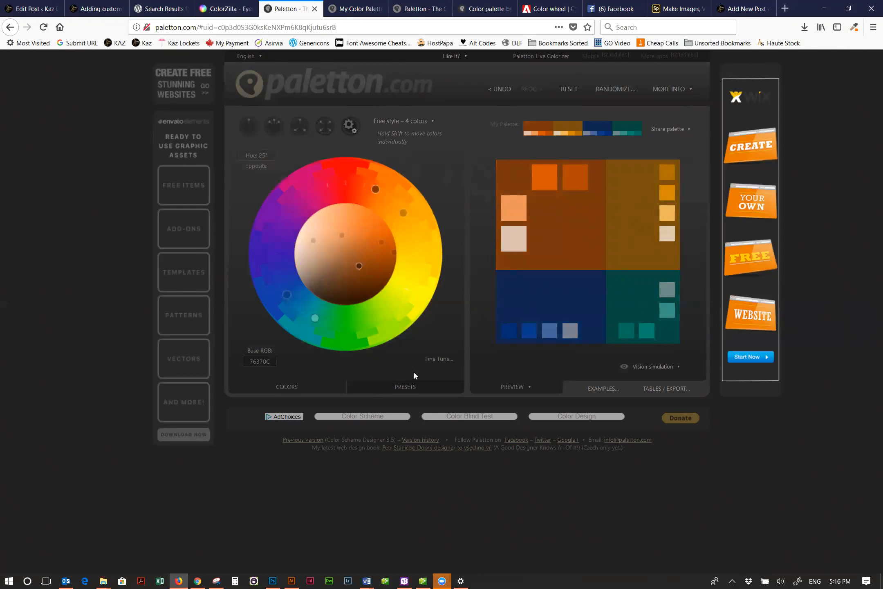
# - Export the palette's colour list as HTML and copy the primary colour hex code D55600
pyautogui.click(677, 389)
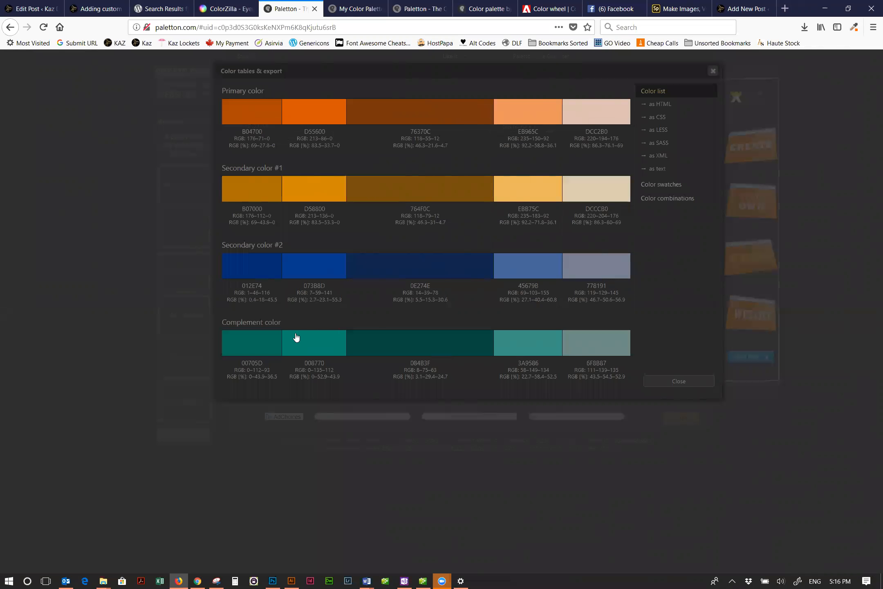
pyautogui.click(661, 105)
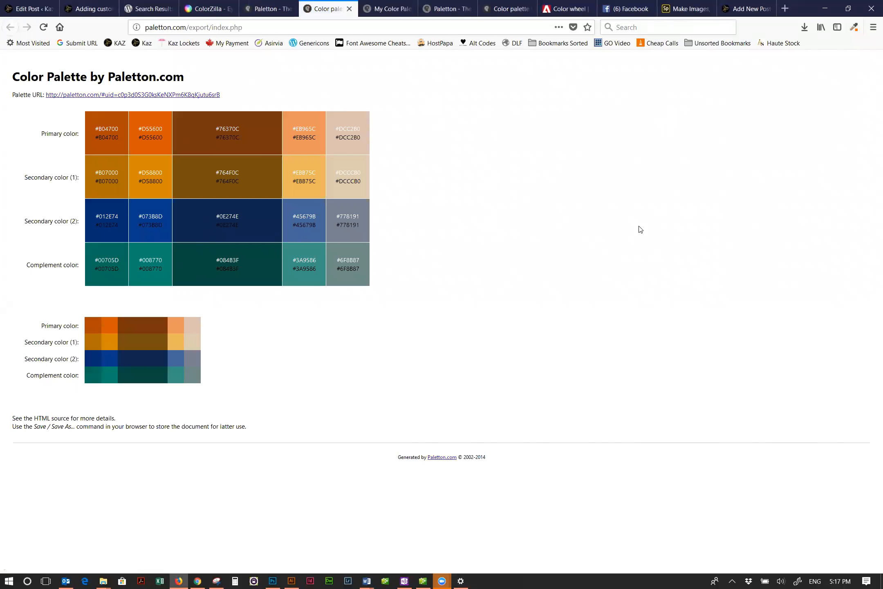
pyautogui.doubleClick(111, 127)
pyautogui.tripleClick(154, 127)
pyautogui.doubleClick(229, 127)
pyautogui.doubleClick(306, 129)
pyautogui.doubleClick(156, 128)
# - Apply the custom text colour #d55600 to Heading 4 in the WordPress post
pyautogui.click(742, 11)
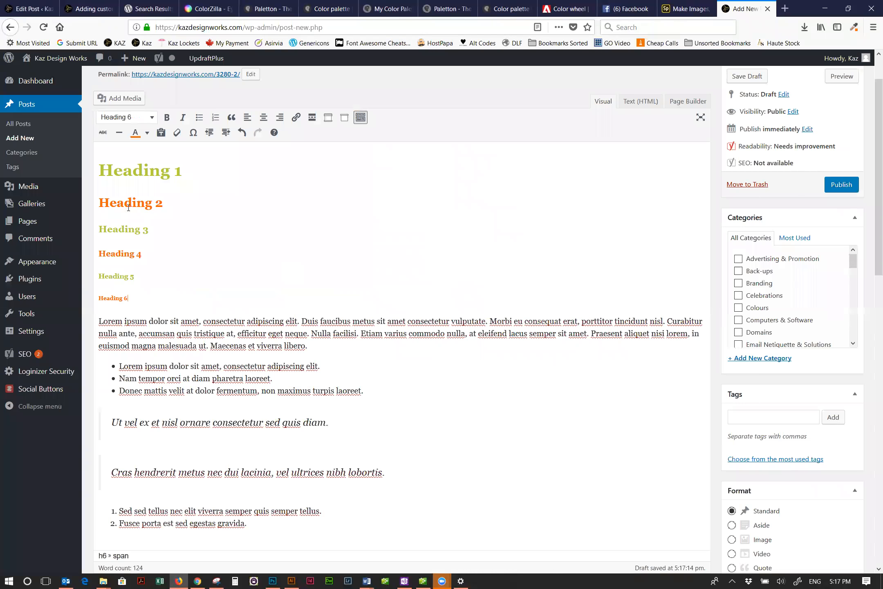
pyautogui.tripleClick(115, 253)
pyautogui.click(147, 133)
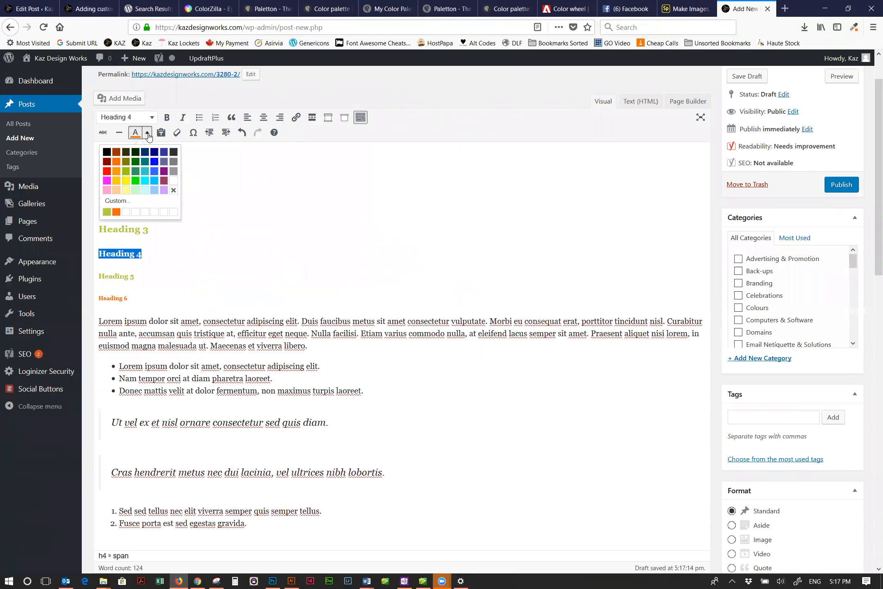
pyautogui.click(118, 201)
pyautogui.doubleClick(506, 318)
pyautogui.write('d55600')
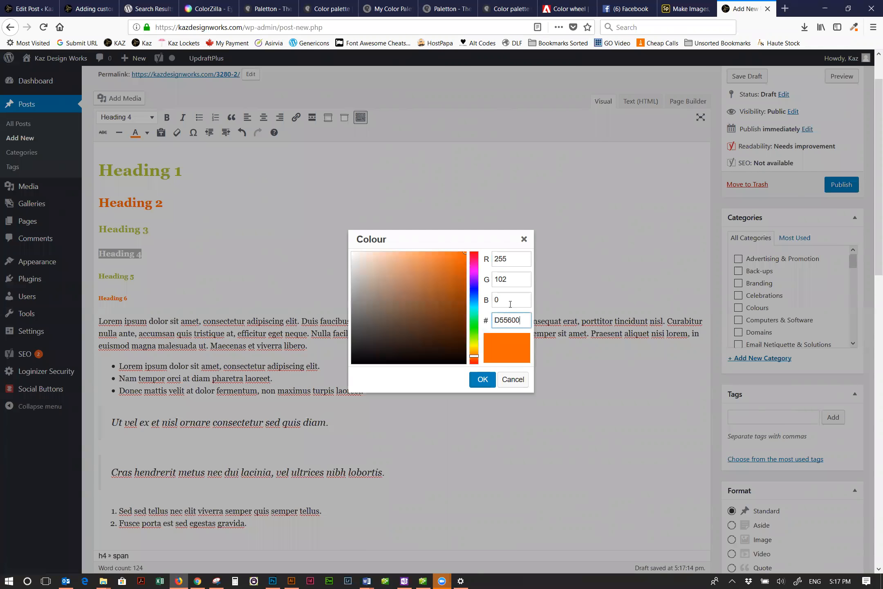
pyautogui.click(510, 302)
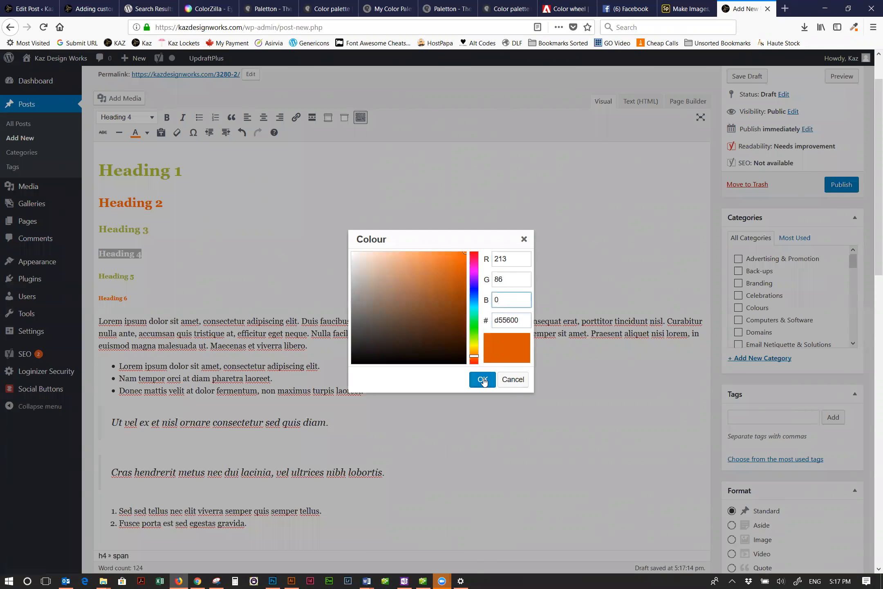
pyautogui.click(483, 380)
pyautogui.click(166, 265)
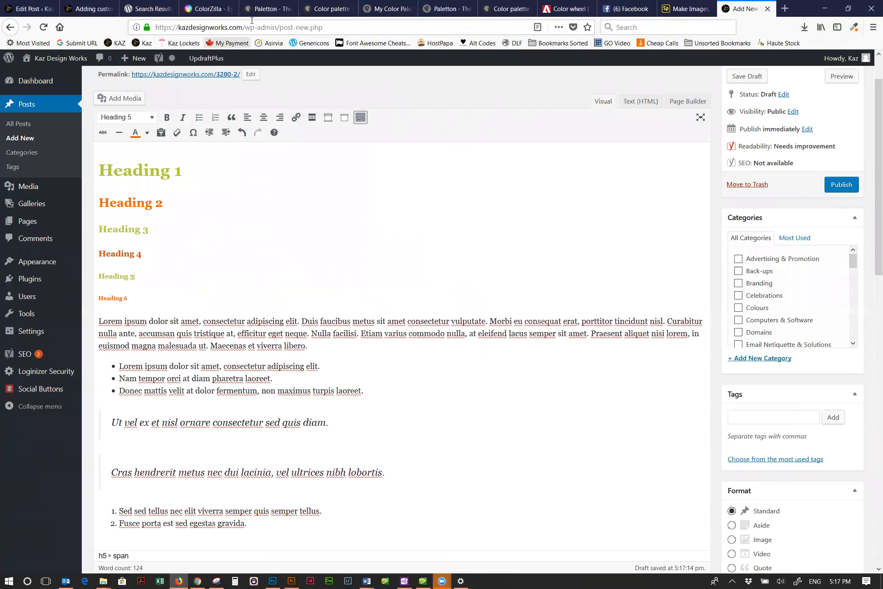
# - Reopen the palette through the Palette URL on the exported page and bookmark it in Other Bookmarks
pyautogui.click(264, 10)
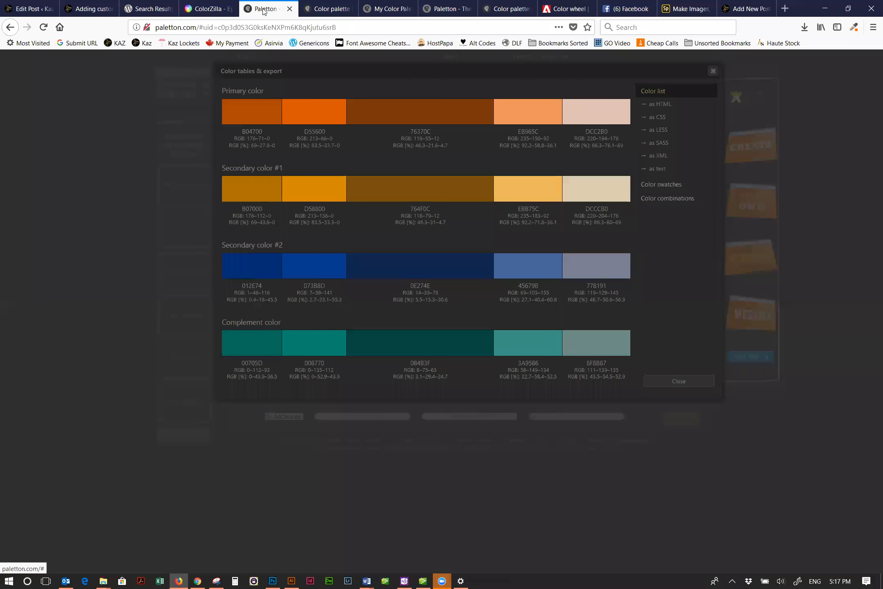
pyautogui.click(324, 11)
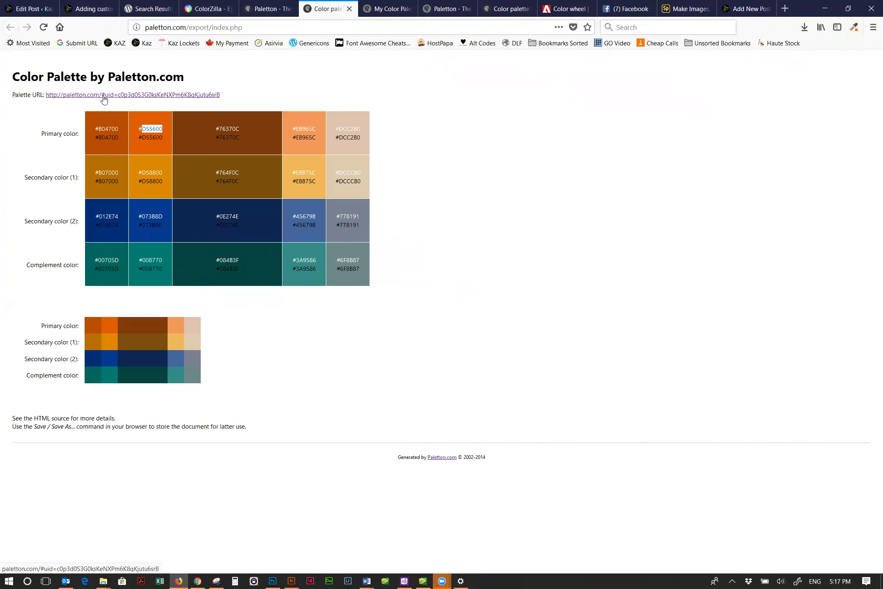
pyautogui.click(199, 98)
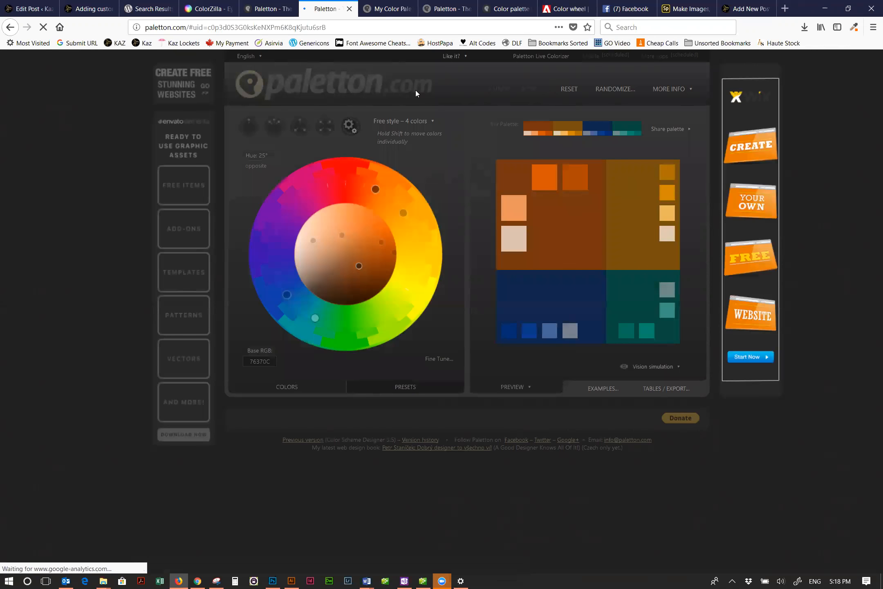
pyautogui.click(586, 26)
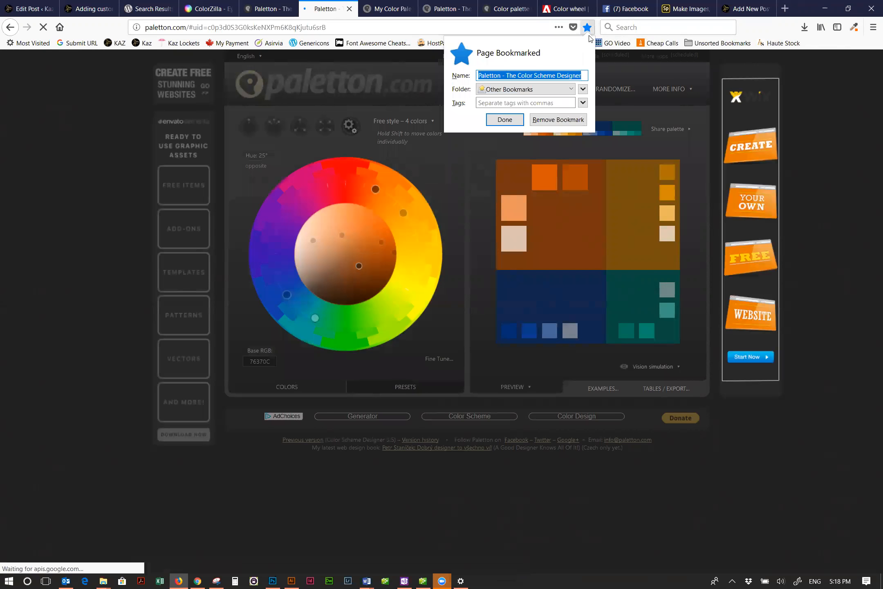
pyautogui.click(504, 120)
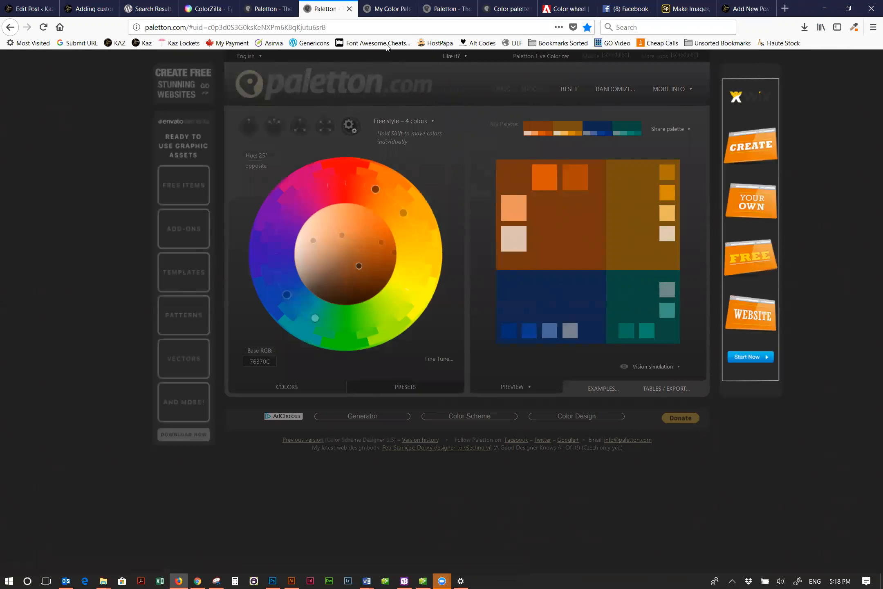
# - Switch to the Adobe Color wheel and set the selected fourth swatch's hex value to ff6600
pyautogui.click(391, 8)
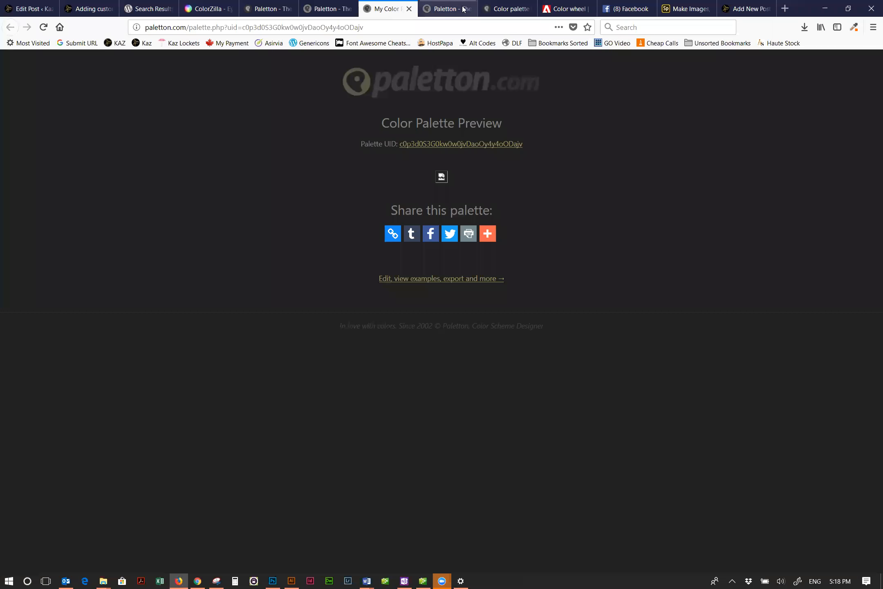
pyautogui.click(569, 9)
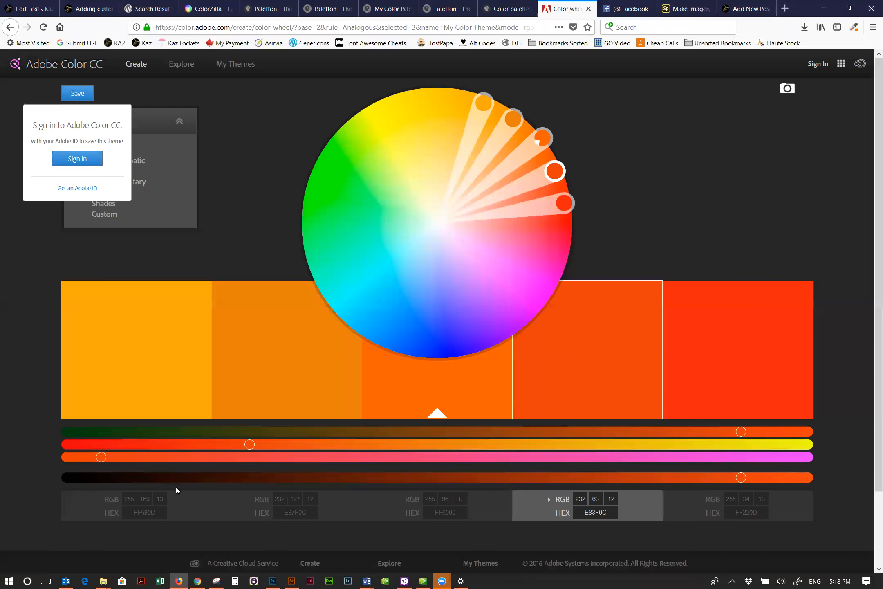
pyautogui.click(606, 513)
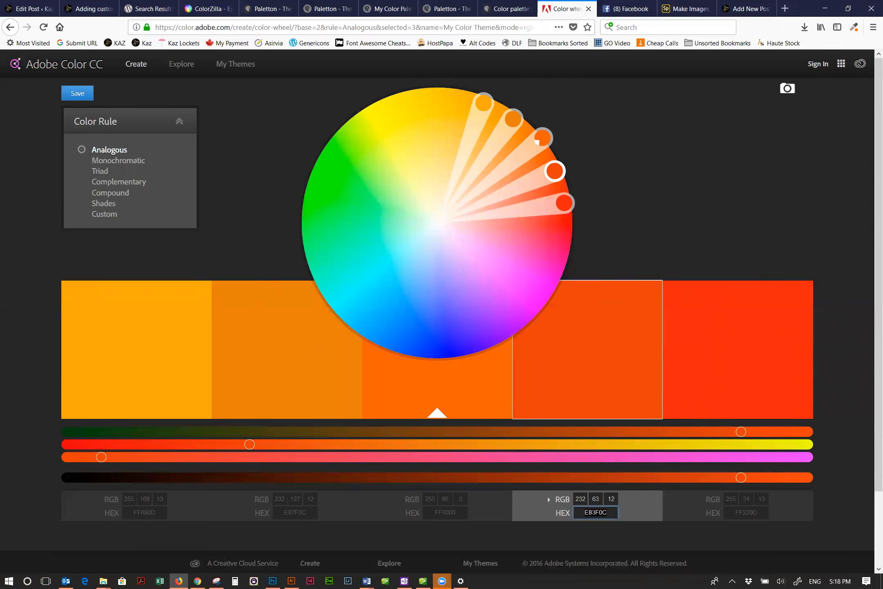
pyautogui.write('ff6600')
pyautogui.press('Return')
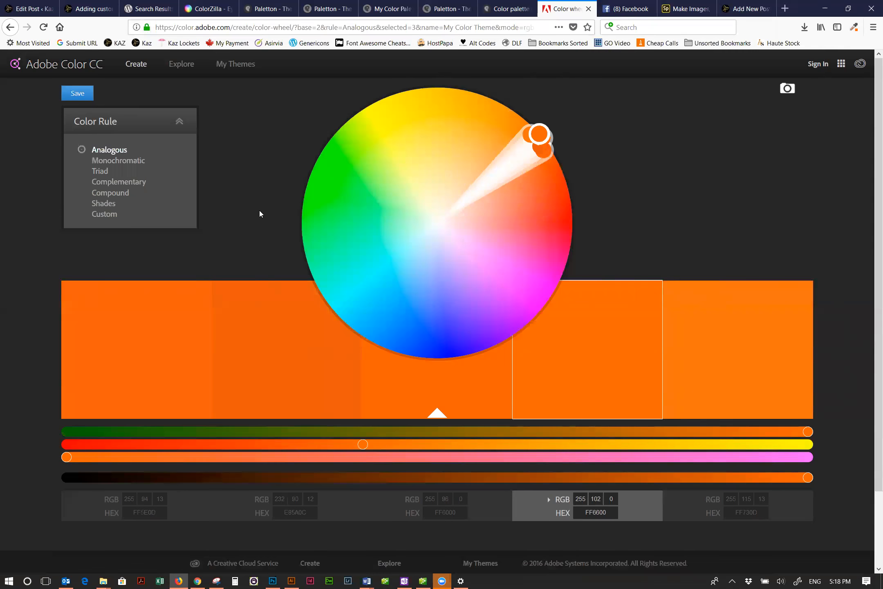
# - Try the Monochromatic, Triad, Complementary, Compound and Shades colour rules on the orange base colour, finishing with the Custom rule
pyautogui.click(130, 167)
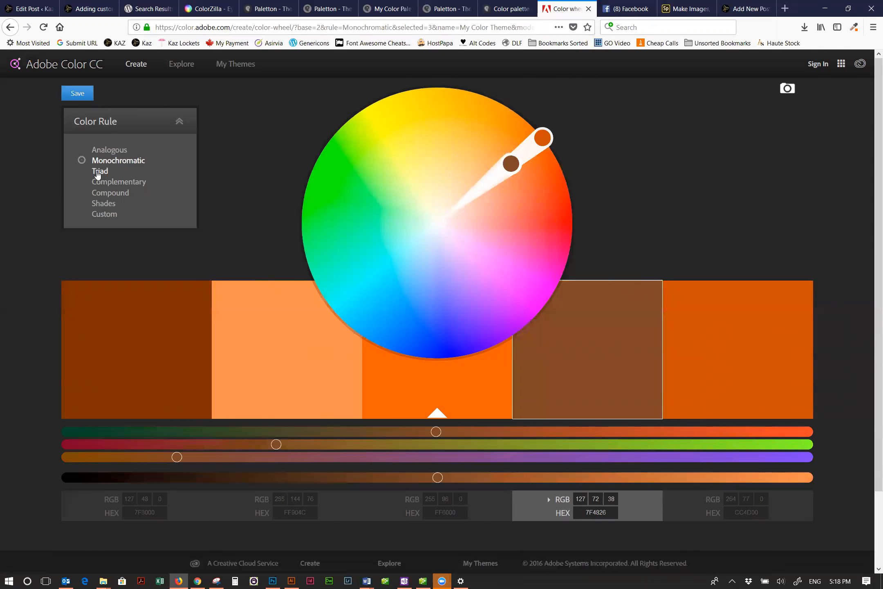
pyautogui.click(99, 175)
pyautogui.click(99, 186)
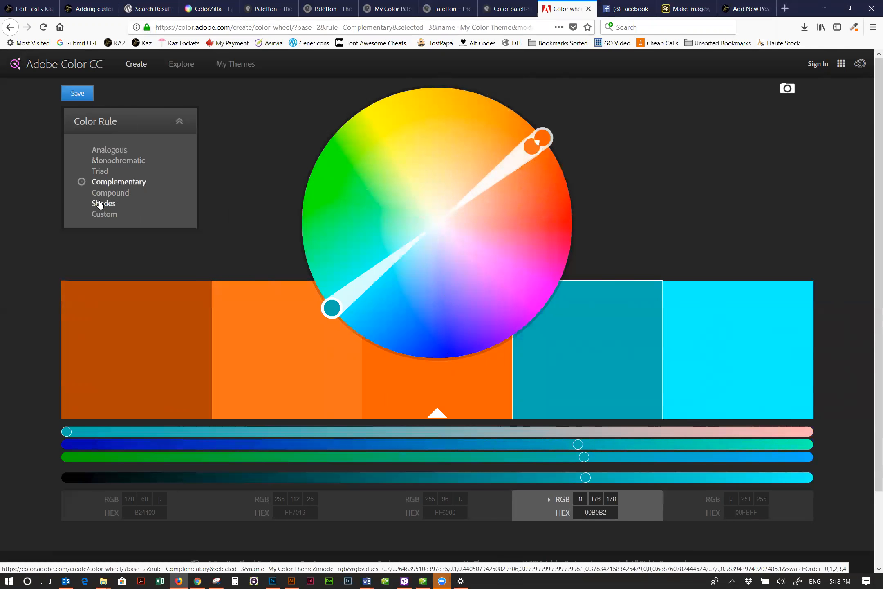
pyautogui.click(99, 195)
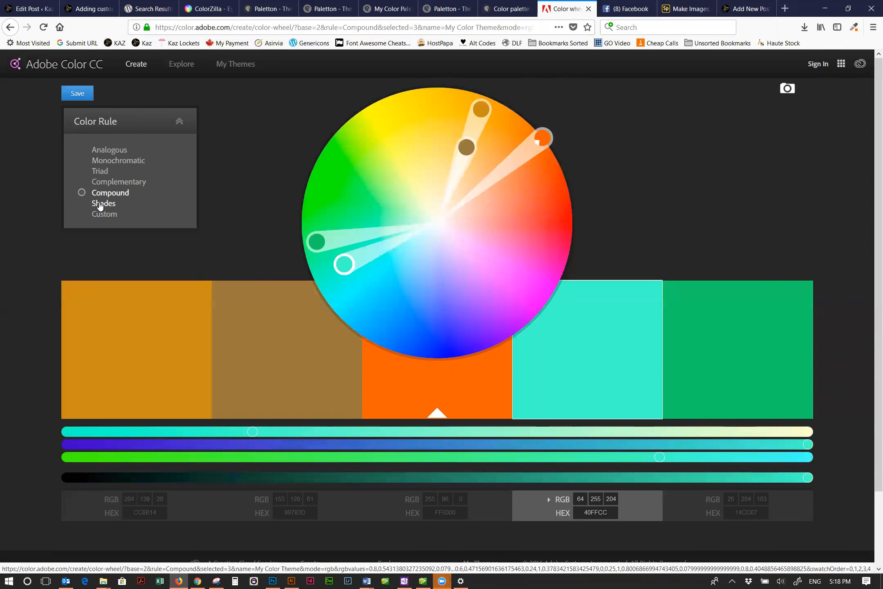
pyautogui.click(101, 201)
pyautogui.click(101, 215)
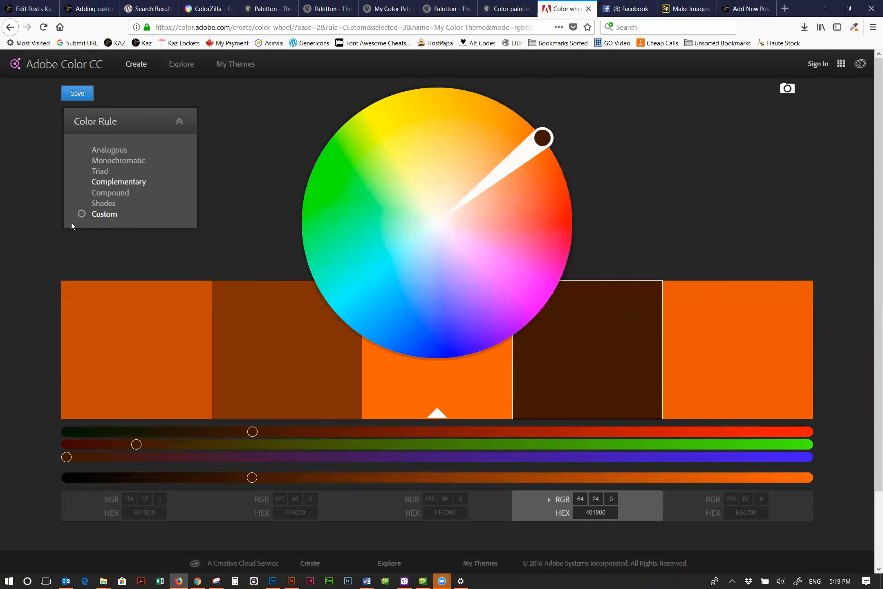
# - Reposition the colour wheel markers to make the third swatch light yellow, the fourth dark teal and the fifth coral red
pyautogui.moveTo(514, 154)
pyautogui.mouseDown()
pyautogui.moveTo(398, 150)
pyautogui.moveTo(363, 187)
pyautogui.moveTo(470, 272)
pyautogui.moveTo(507, 241)
pyautogui.moveTo(465, 300)
pyautogui.moveTo(345, 261)
pyautogui.mouseUp()
pyautogui.moveTo(541, 138)
pyautogui.mouseDown()
pyautogui.moveTo(480, 293)
pyautogui.moveTo(524, 286)
pyautogui.moveTo(541, 216)
pyautogui.moveTo(544, 140)
pyautogui.moveTo(465, 112)
pyautogui.moveTo(437, 137)
pyautogui.moveTo(415, 126)
pyautogui.mouseUp()
pyautogui.moveTo(413, 165); pyautogui.dragTo(413, 166)
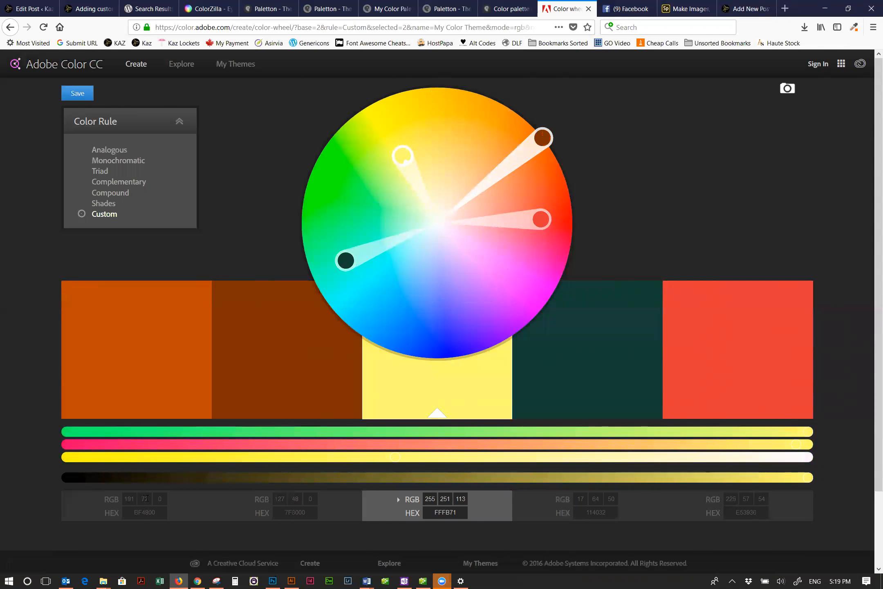
# - Copy the first swatch's hex code BF4800 and apply it as a custom text colour to Heading 6 in the WordPress post
pyautogui.click(140, 514)
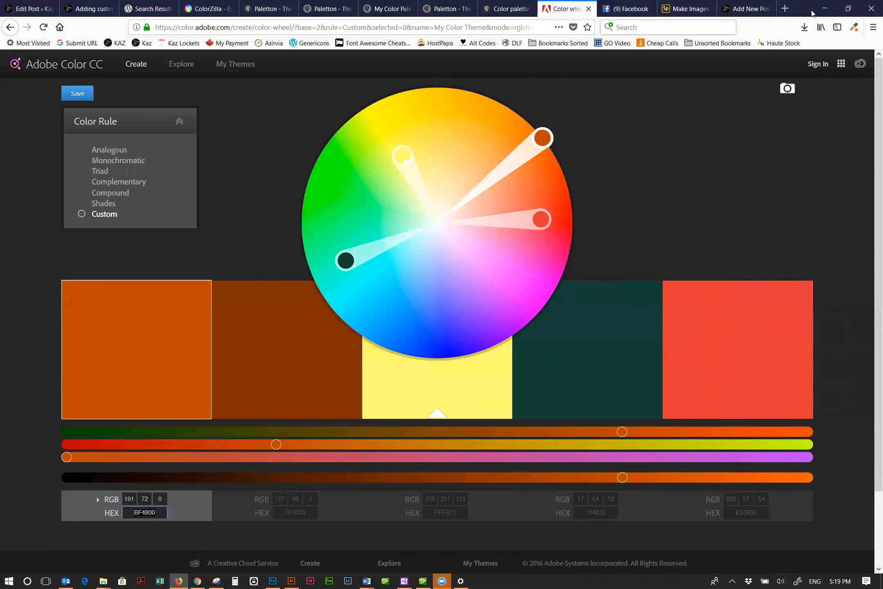
pyautogui.click(744, 9)
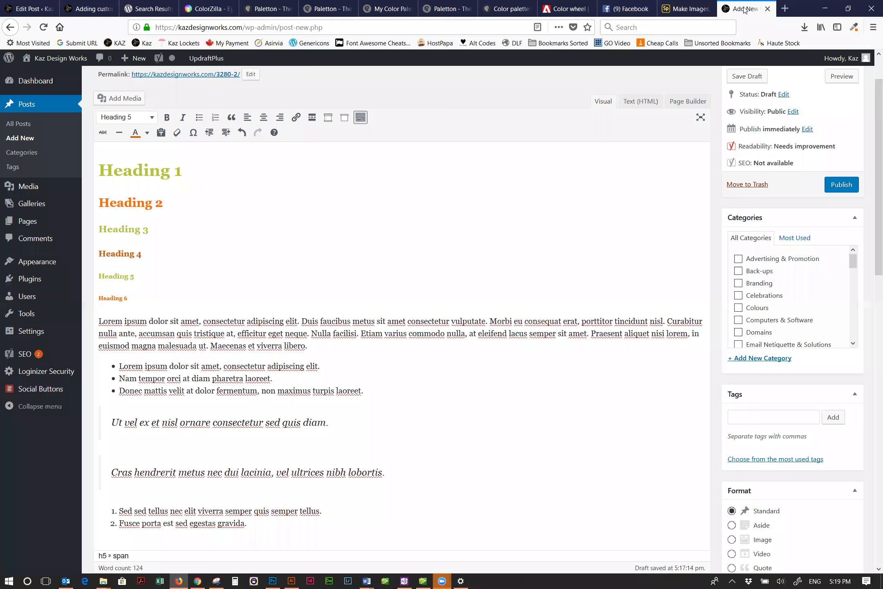
pyautogui.tripleClick(108, 298)
pyautogui.click(148, 132)
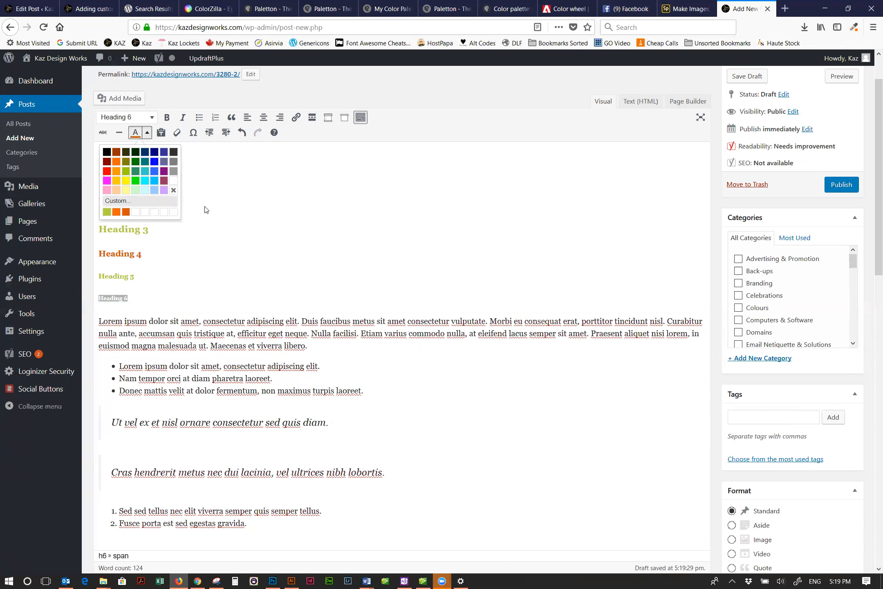
pyautogui.click(118, 200)
pyautogui.doubleClick(509, 319)
pyautogui.write('BF4800')
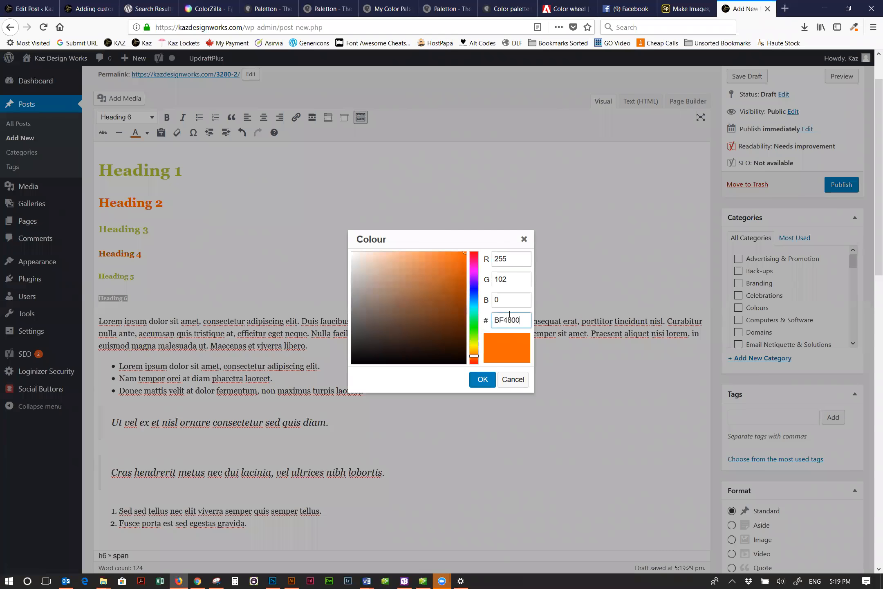
pyautogui.click(522, 300)
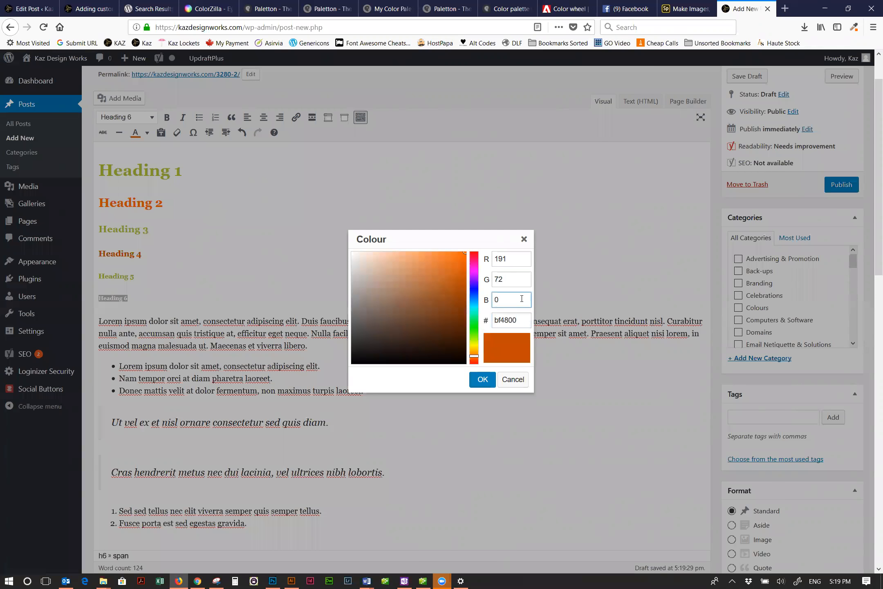
pyautogui.click(483, 378)
pyautogui.click(176, 299)
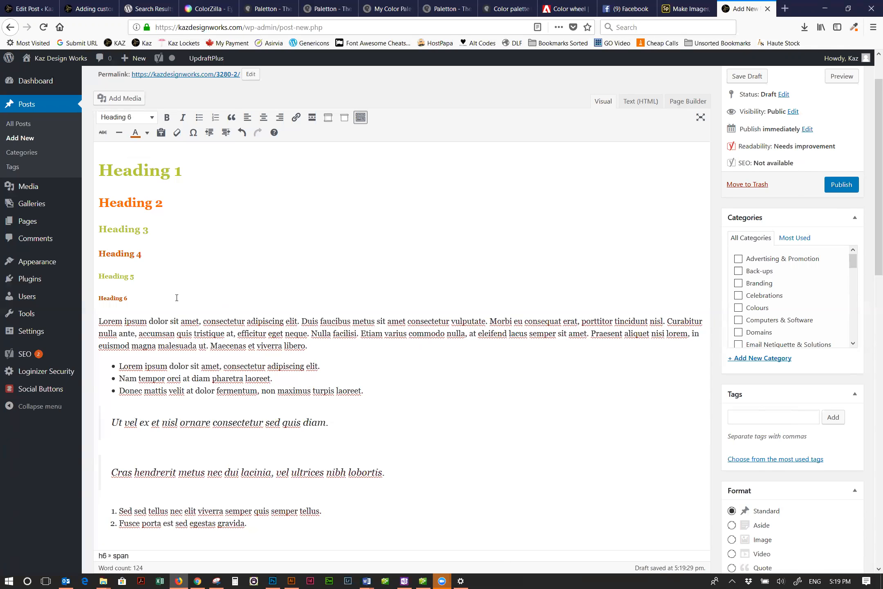